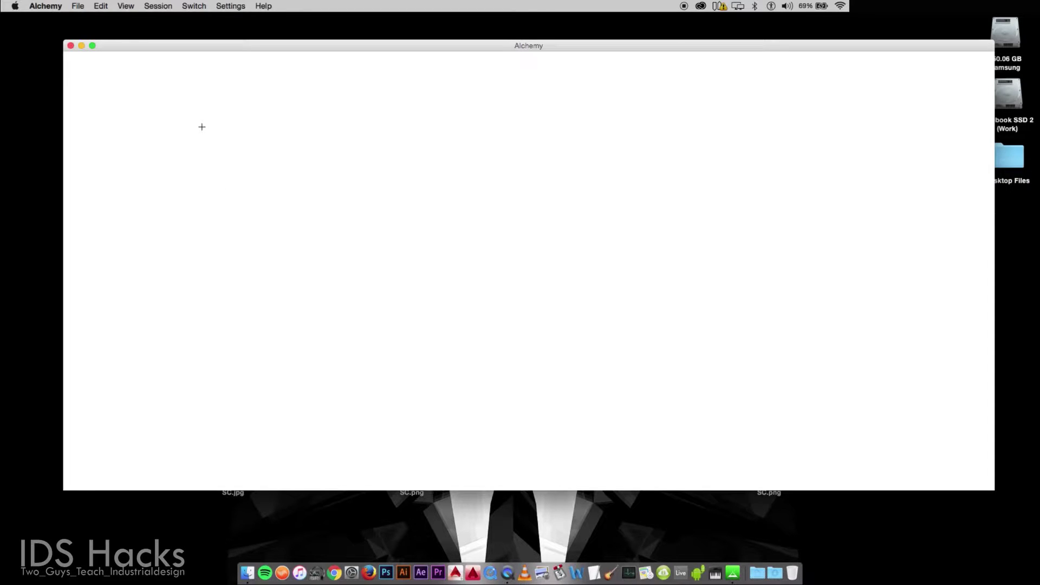
pyautogui.moveTo(200, 52)
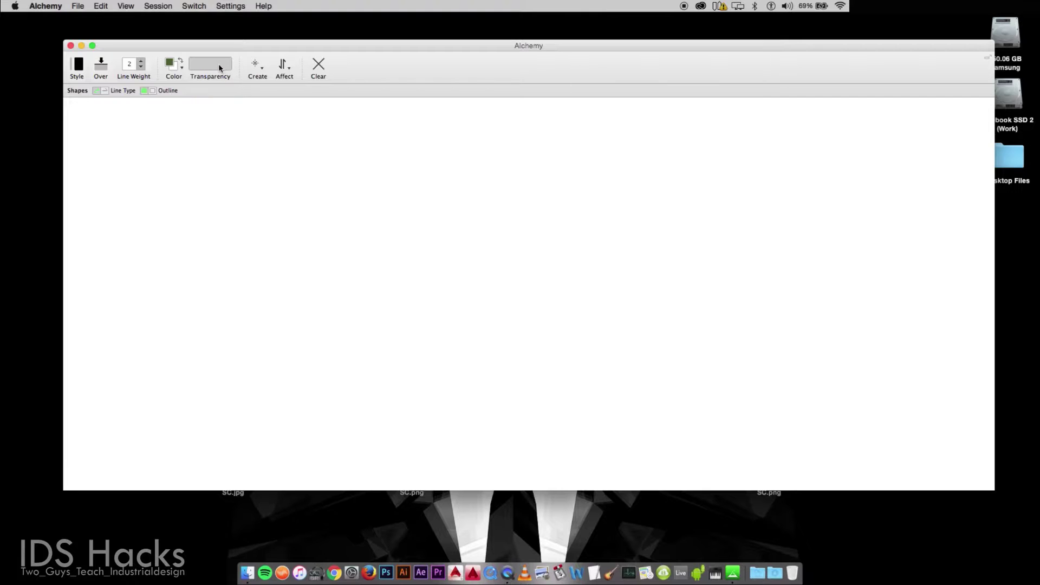
pyautogui.click(288, 68)
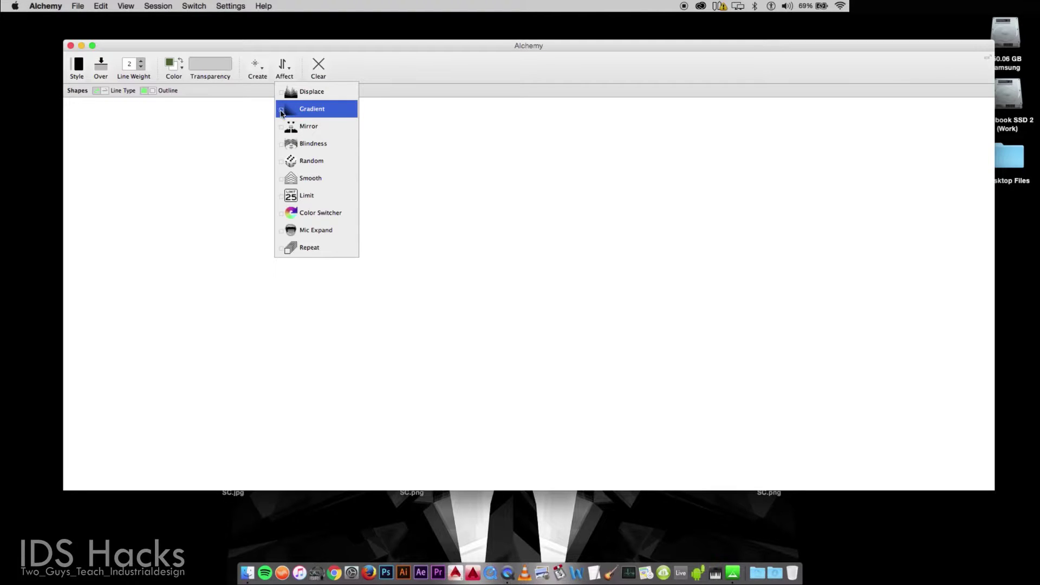
pyautogui.moveTo(248, 48); pyautogui.dragTo(248, 46)
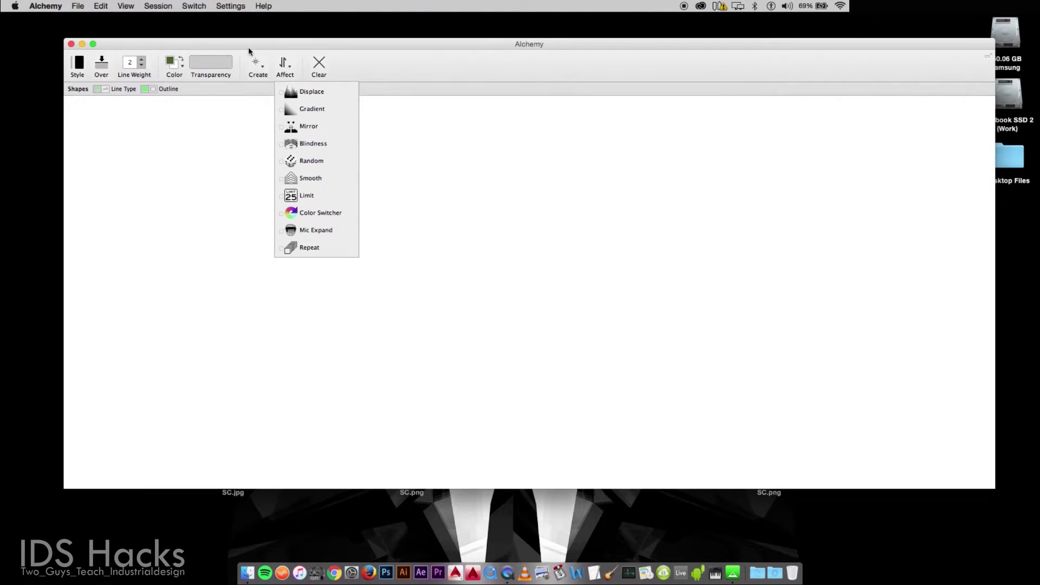
# Step: Draw six freehand filled green shapes across the blank canvas and clear them all
pyautogui.moveTo(152, 184)
pyautogui.mouseDown()
pyautogui.moveTo(230, 172)
pyautogui.moveTo(244, 205)
pyautogui.moveTo(192, 239)
pyautogui.moveTo(197, 275)
pyautogui.moveTo(265, 287)
pyautogui.moveTo(309, 279)
pyautogui.moveTo(231, 327)
pyautogui.moveTo(168, 330)
pyautogui.moveTo(121, 287)
pyautogui.mouseUp()
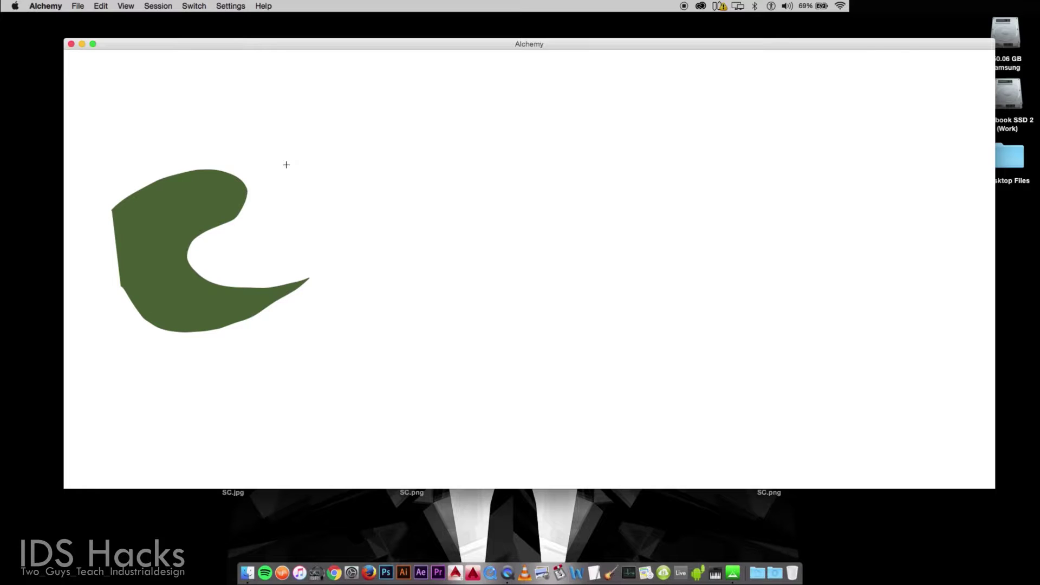
pyautogui.moveTo(427, 143)
pyautogui.mouseDown()
pyautogui.moveTo(527, 151)
pyautogui.moveTo(527, 190)
pyautogui.moveTo(490, 219)
pyautogui.moveTo(417, 238)
pyautogui.moveTo(391, 233)
pyautogui.moveTo(373, 174)
pyautogui.moveTo(404, 149)
pyautogui.mouseUp()
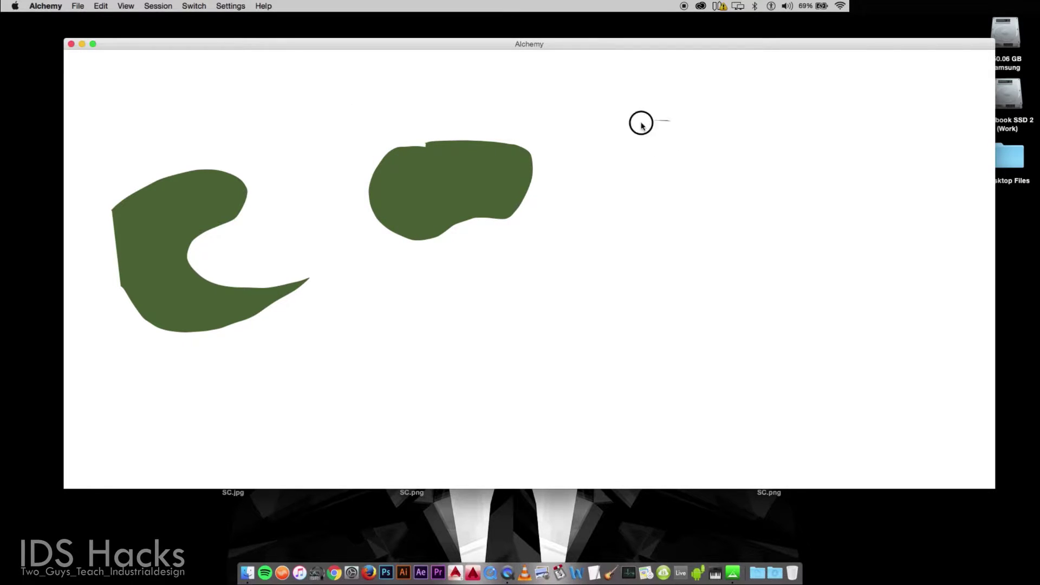
pyautogui.moveTo(641, 125)
pyautogui.mouseDown()
pyautogui.moveTo(618, 141)
pyautogui.moveTo(645, 164)
pyautogui.moveTo(680, 163)
pyautogui.moveTo(697, 180)
pyautogui.moveTo(620, 186)
pyautogui.moveTo(647, 200)
pyautogui.moveTo(686, 197)
pyautogui.moveTo(689, 207)
pyautogui.moveTo(619, 218)
pyautogui.moveTo(638, 237)
pyautogui.moveTo(675, 227)
pyautogui.moveTo(685, 246)
pyautogui.moveTo(610, 258)
pyautogui.moveTo(627, 269)
pyautogui.moveTo(684, 267)
pyautogui.mouseUp()
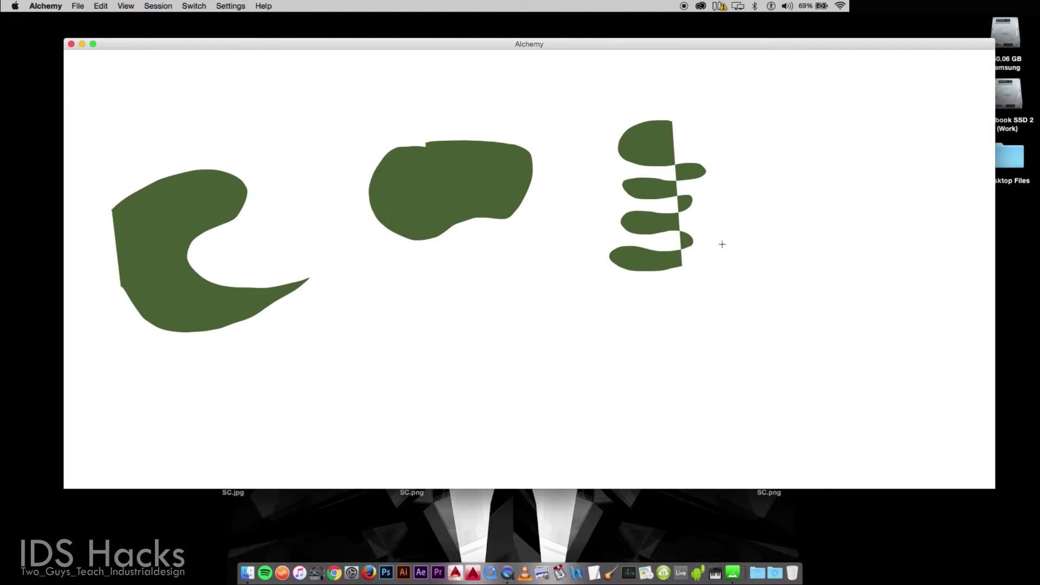
pyautogui.moveTo(747, 136)
pyautogui.mouseDown()
pyautogui.moveTo(791, 151)
pyautogui.moveTo(736, 156)
pyautogui.moveTo(791, 167)
pyautogui.moveTo(804, 182)
pyautogui.moveTo(738, 188)
pyautogui.moveTo(808, 207)
pyautogui.moveTo(756, 213)
pyautogui.moveTo(769, 235)
pyautogui.moveTo(733, 255)
pyautogui.moveTo(764, 243)
pyautogui.moveTo(775, 125)
pyautogui.moveTo(745, 209)
pyautogui.moveTo(756, 257)
pyautogui.moveTo(791, 249)
pyautogui.moveTo(777, 157)
pyautogui.moveTo(766, 161)
pyautogui.moveTo(801, 245)
pyautogui.moveTo(739, 204)
pyautogui.moveTo(791, 253)
pyautogui.moveTo(745, 128)
pyautogui.moveTo(789, 233)
pyautogui.moveTo(822, 250)
pyautogui.mouseUp()
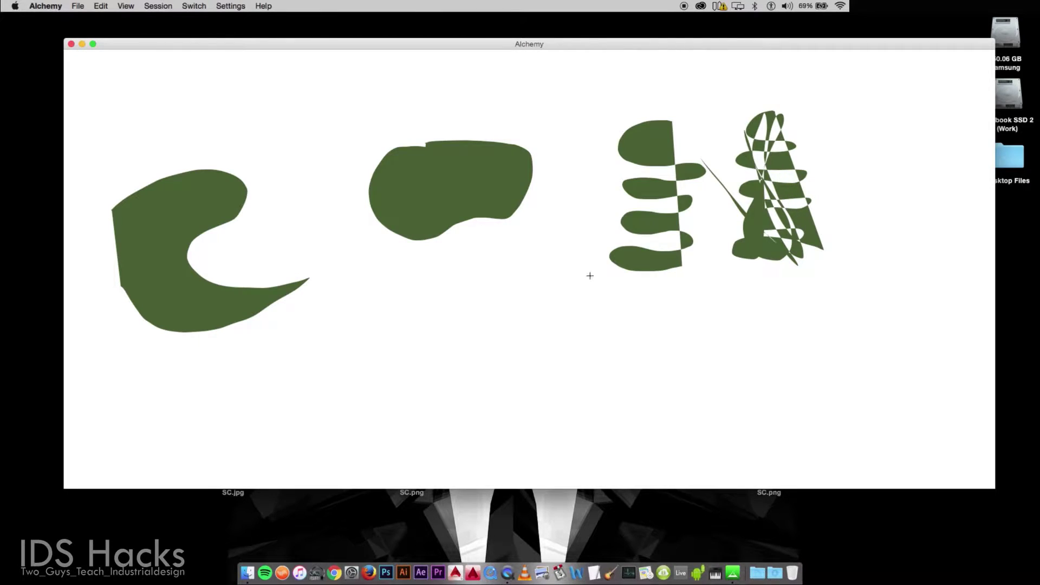
pyautogui.moveTo(255, 428)
pyautogui.mouseDown()
pyautogui.moveTo(276, 420)
pyautogui.moveTo(260, 436)
pyautogui.moveTo(341, 386)
pyautogui.moveTo(283, 434)
pyautogui.moveTo(397, 353)
pyautogui.moveTo(365, 373)
pyautogui.moveTo(420, 346)
pyautogui.moveTo(379, 371)
pyautogui.moveTo(461, 338)
pyautogui.moveTo(580, 321)
pyautogui.moveTo(375, 370)
pyautogui.moveTo(302, 418)
pyautogui.moveTo(299, 443)
pyautogui.moveTo(355, 443)
pyautogui.moveTo(476, 405)
pyautogui.moveTo(408, 432)
pyautogui.moveTo(502, 422)
pyautogui.moveTo(559, 432)
pyautogui.moveTo(270, 441)
pyautogui.moveTo(281, 445)
pyautogui.moveTo(129, 471)
pyautogui.moveTo(229, 462)
pyautogui.moveTo(111, 471)
pyautogui.moveTo(232, 439)
pyautogui.moveTo(255, 418)
pyautogui.moveTo(277, 360)
pyautogui.moveTo(245, 422)
pyautogui.moveTo(286, 339)
pyautogui.moveTo(328, 322)
pyautogui.moveTo(221, 418)
pyautogui.moveTo(216, 457)
pyautogui.moveTo(263, 427)
pyautogui.moveTo(240, 456)
pyautogui.moveTo(234, 441)
pyautogui.moveTo(260, 449)
pyautogui.moveTo(237, 423)
pyautogui.mouseUp()
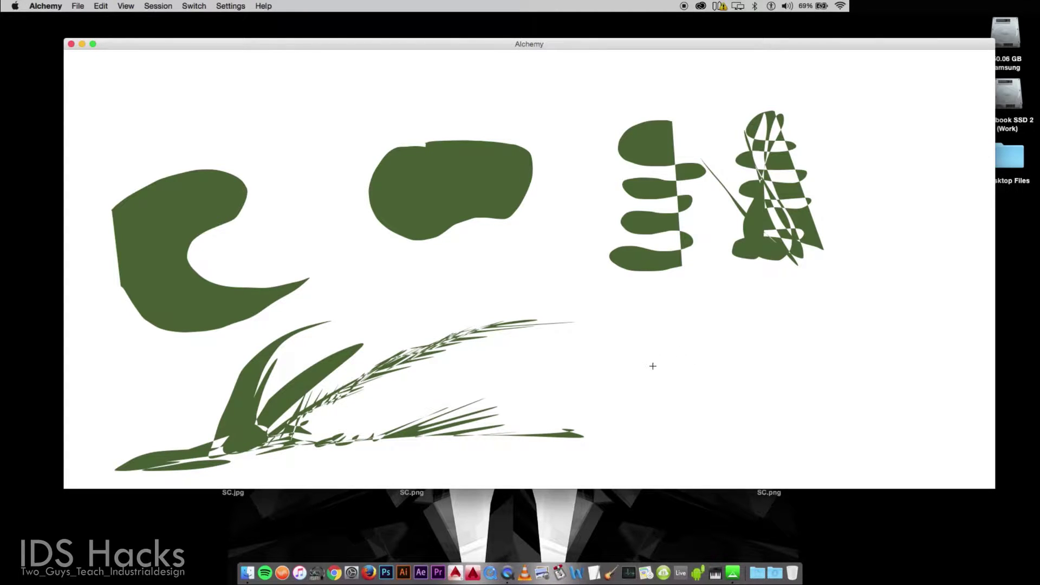
pyautogui.moveTo(706, 348)
pyautogui.mouseDown()
pyautogui.moveTo(610, 352)
pyautogui.moveTo(652, 388)
pyautogui.moveTo(699, 356)
pyautogui.moveTo(662, 336)
pyautogui.mouseUp()
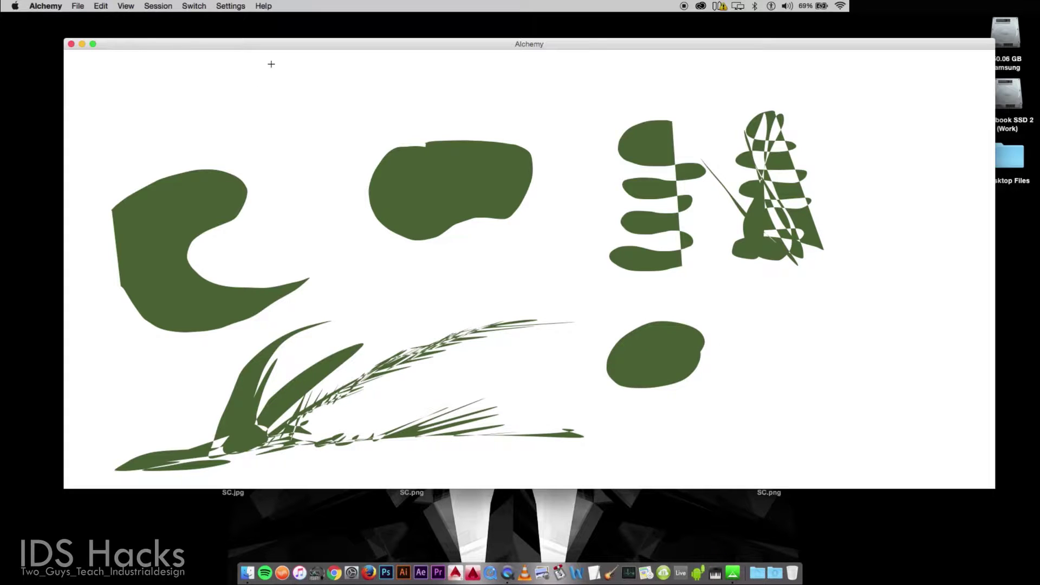
pyautogui.moveTo(297, 37)
pyautogui.click(318, 66)
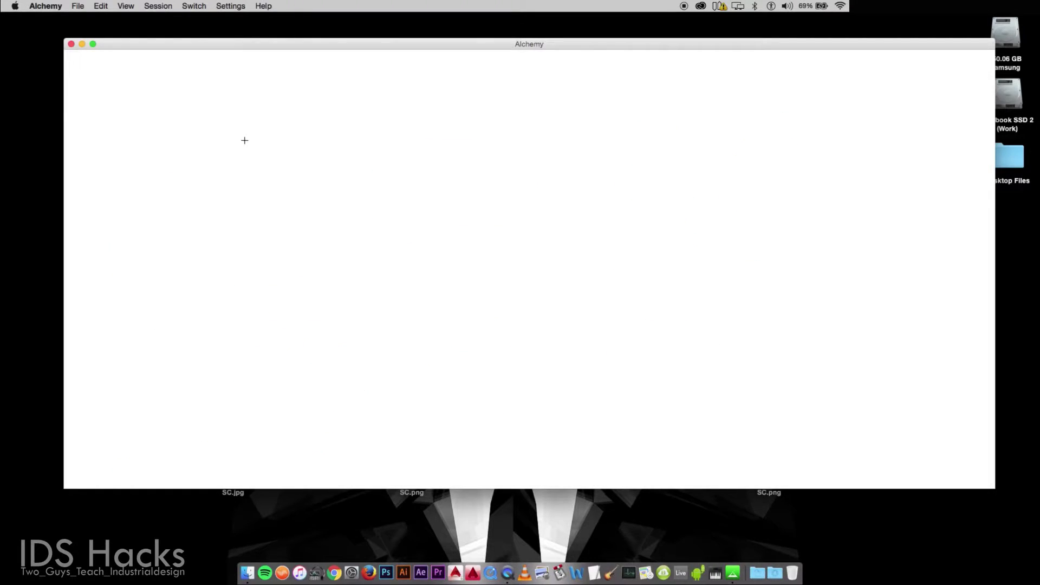
# Step: Enable the Displace affect and draw a large leaf-like green shape across the canvas, surrounded by small scattered fragments
pyautogui.moveTo(293, 52)
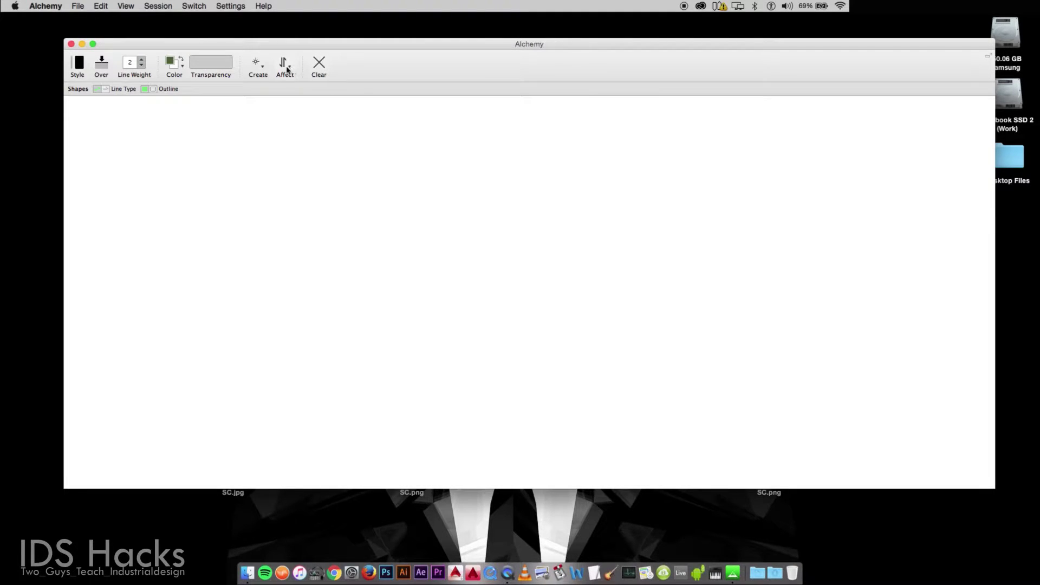
pyautogui.click(287, 69)
pyautogui.click(288, 86)
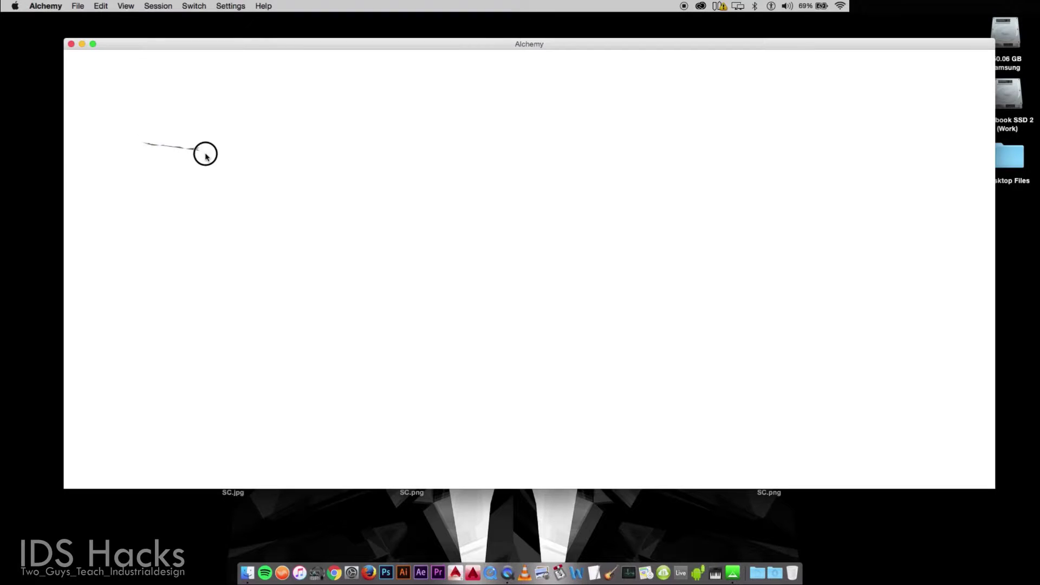
pyautogui.moveTo(205, 154)
pyautogui.mouseDown()
pyautogui.moveTo(397, 195)
pyautogui.moveTo(771, 306)
pyautogui.mouseUp()
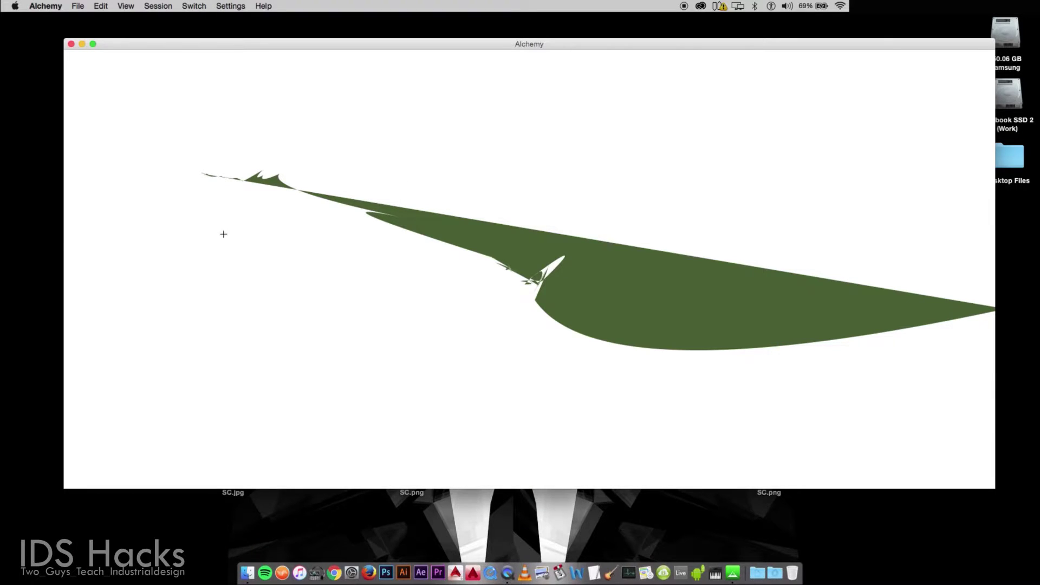
pyautogui.moveTo(184, 227)
pyautogui.mouseDown()
pyautogui.moveTo(173, 241)
pyautogui.moveTo(190, 269)
pyautogui.moveTo(154, 169)
pyautogui.moveTo(119, 119)
pyautogui.moveTo(105, 225)
pyautogui.moveTo(257, 316)
pyautogui.moveTo(599, 422)
pyautogui.moveTo(808, 413)
pyautogui.moveTo(868, 345)
pyautogui.mouseUp()
pyautogui.moveTo(150, 230)
pyautogui.mouseDown()
pyautogui.moveTo(385, 343)
pyautogui.moveTo(354, 345)
pyautogui.moveTo(346, 364)
pyautogui.moveTo(397, 341)
pyautogui.moveTo(564, 406)
pyautogui.moveTo(789, 379)
pyautogui.moveTo(97, 163)
pyautogui.moveTo(148, 238)
pyautogui.moveTo(181, 257)
pyautogui.mouseUp()
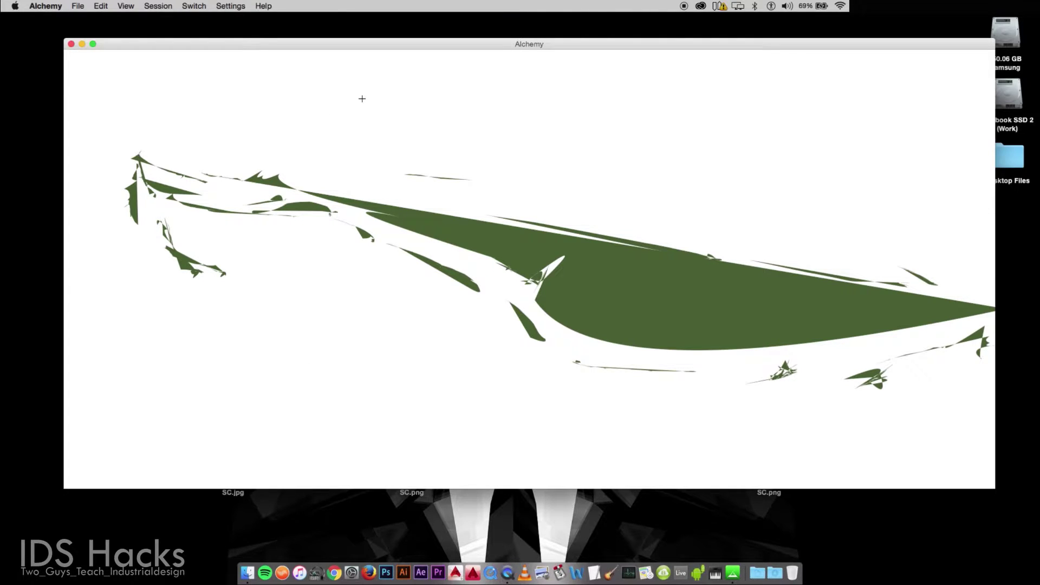
# Step: Start exporting the drawing and set the export format to JPG
pyautogui.moveTo(322, 31)
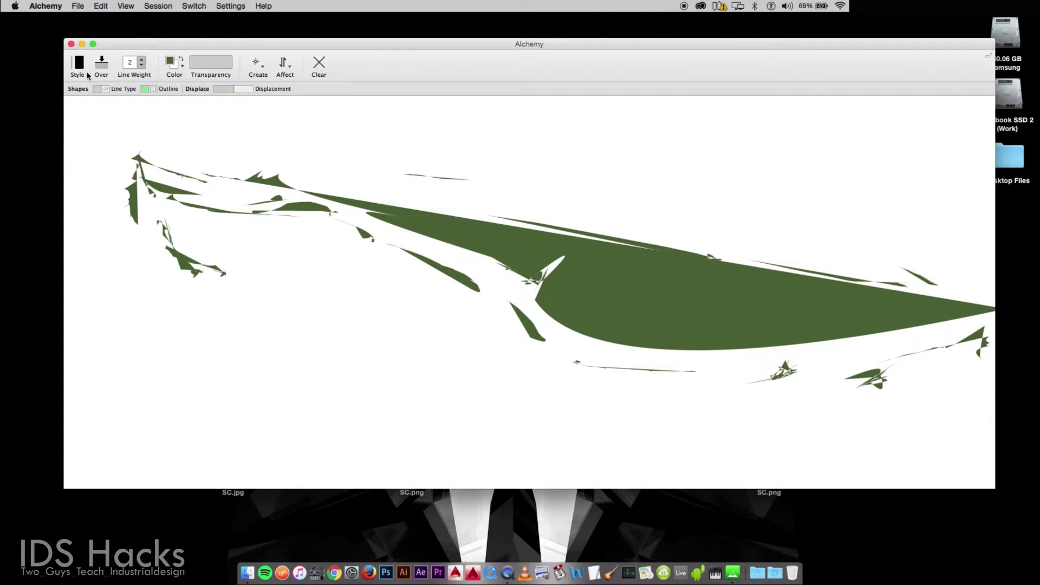
pyautogui.click(79, 5)
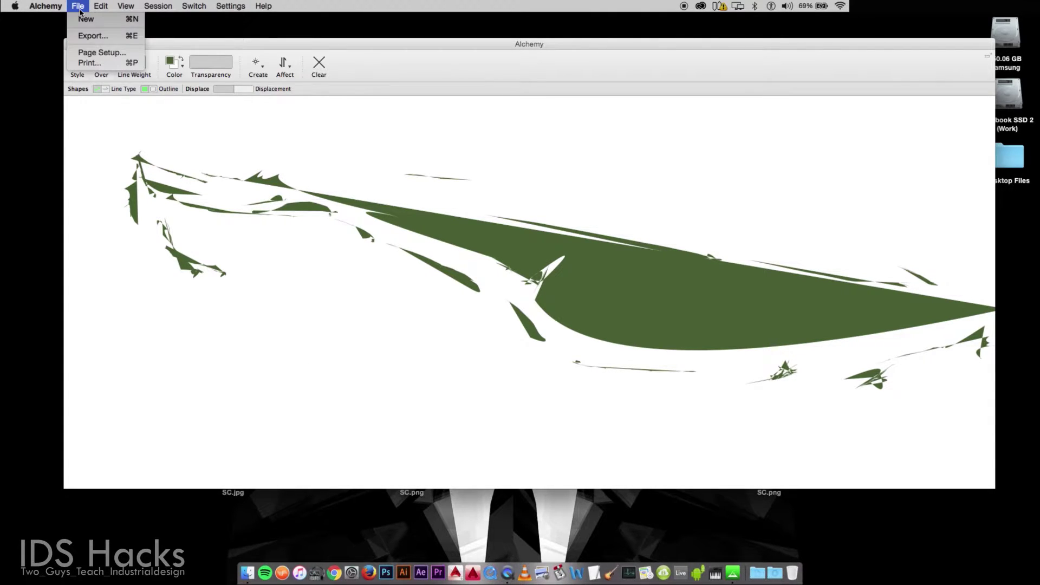
pyautogui.click(104, 32)
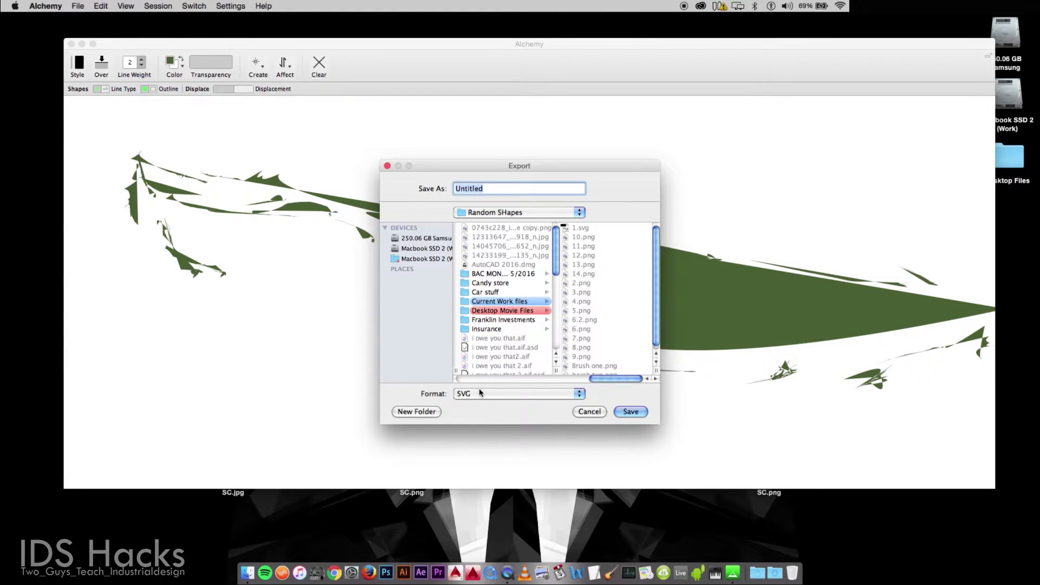
pyautogui.click(478, 393)
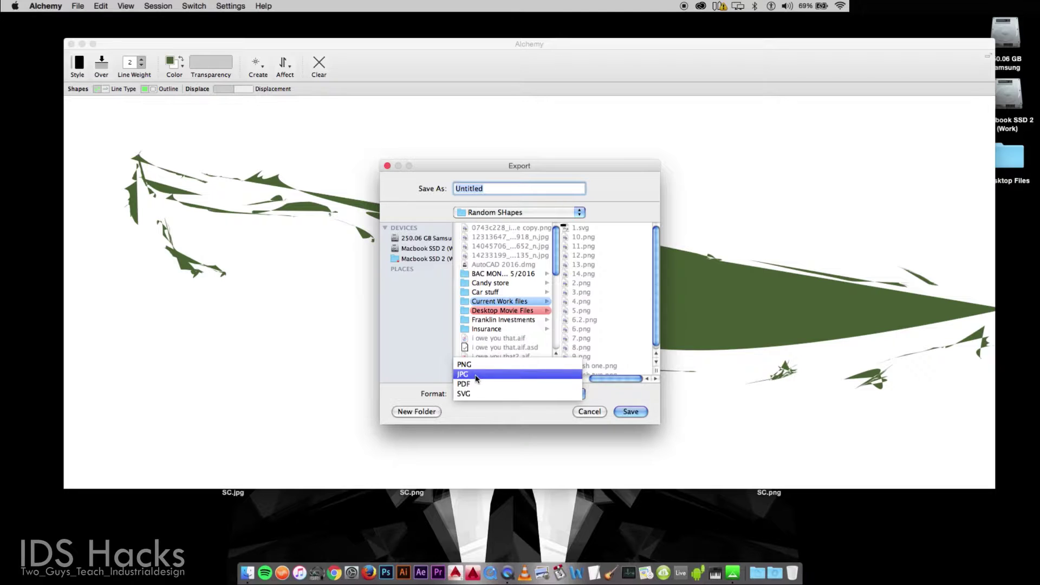
pyautogui.click(477, 375)
pyautogui.click(476, 365)
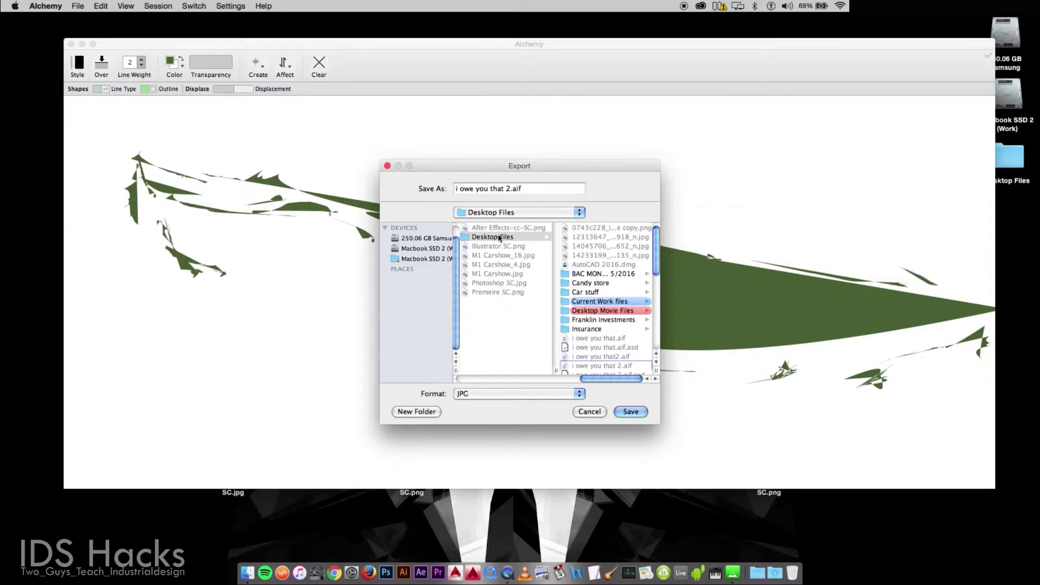
# Step: Choose the Random SHapes folder inside Desktop Files on the Desktop as the export location
pyautogui.click(512, 212)
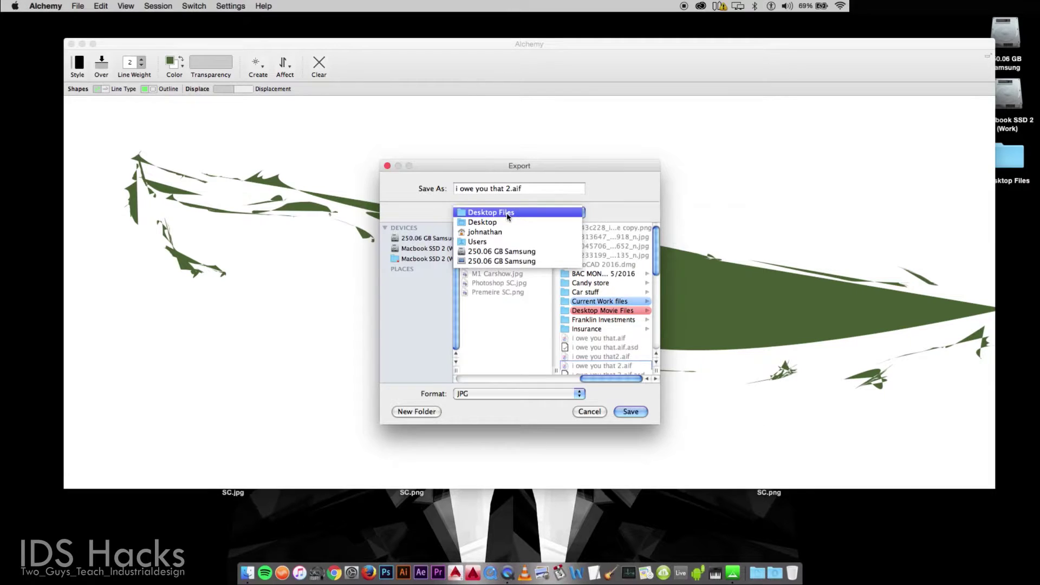
pyautogui.click(489, 243)
pyautogui.click(573, 232)
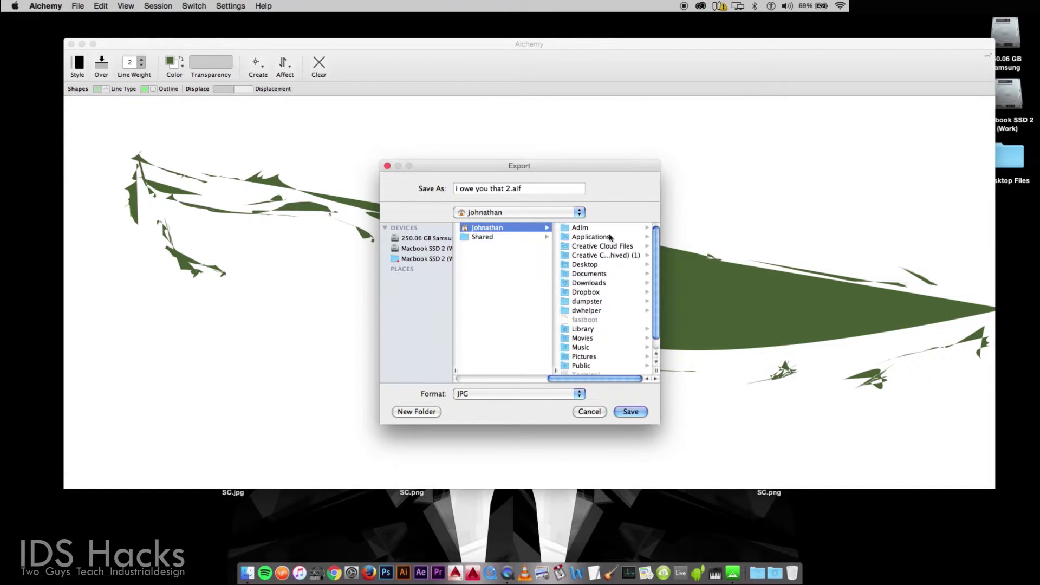
pyautogui.click(585, 265)
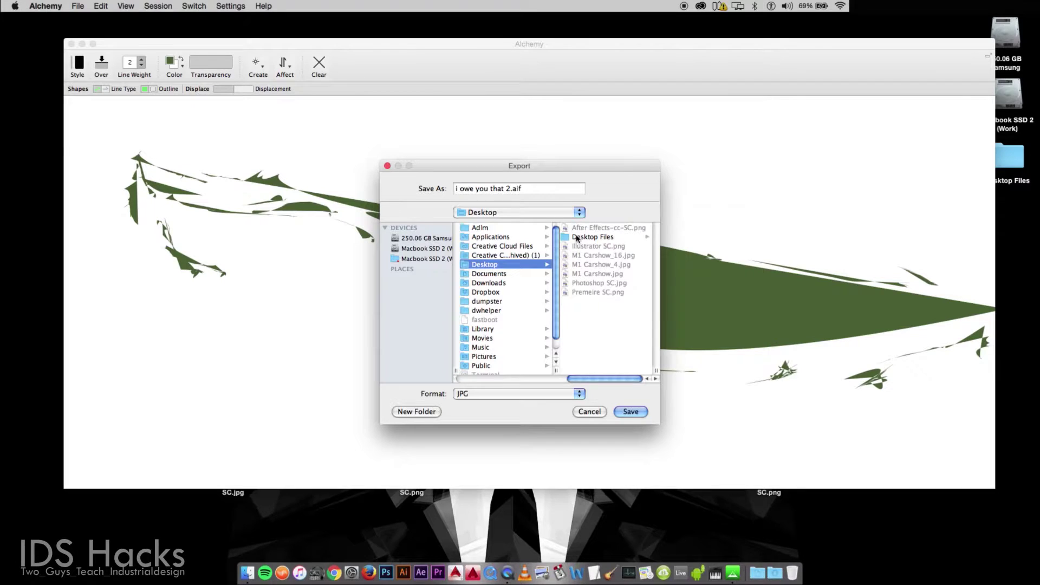
pyautogui.click(577, 238)
pyautogui.moveTo(656, 267); pyautogui.dragTo(631, 342)
pyautogui.click(599, 286)
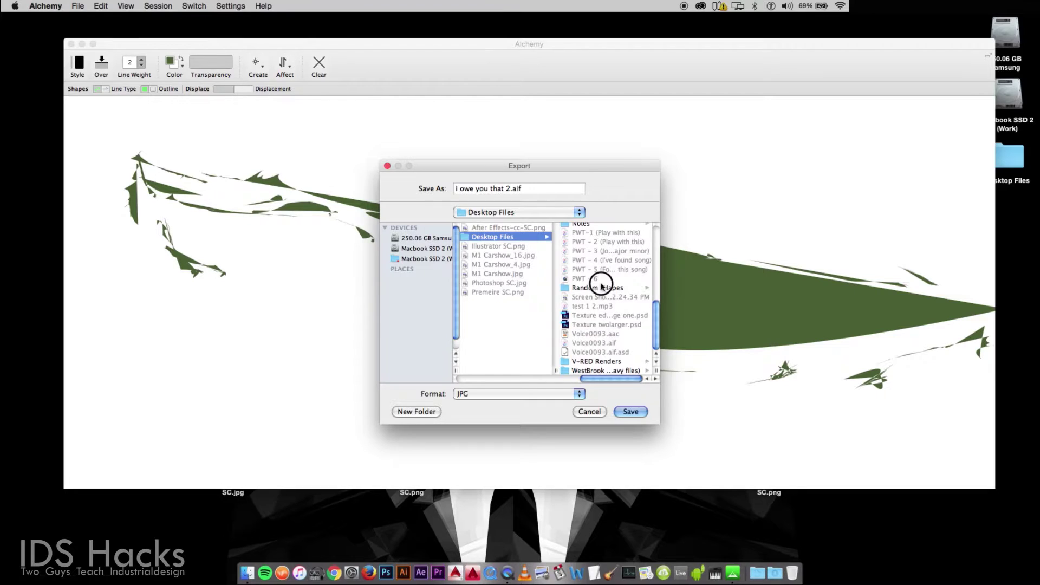
# Step: Name the export file Test 2 and change its format to PNG
pyautogui.click(499, 188)
pyautogui.moveTo(529, 188); pyautogui.dragTo(365, 172)
pyautogui.press('BackSpace')
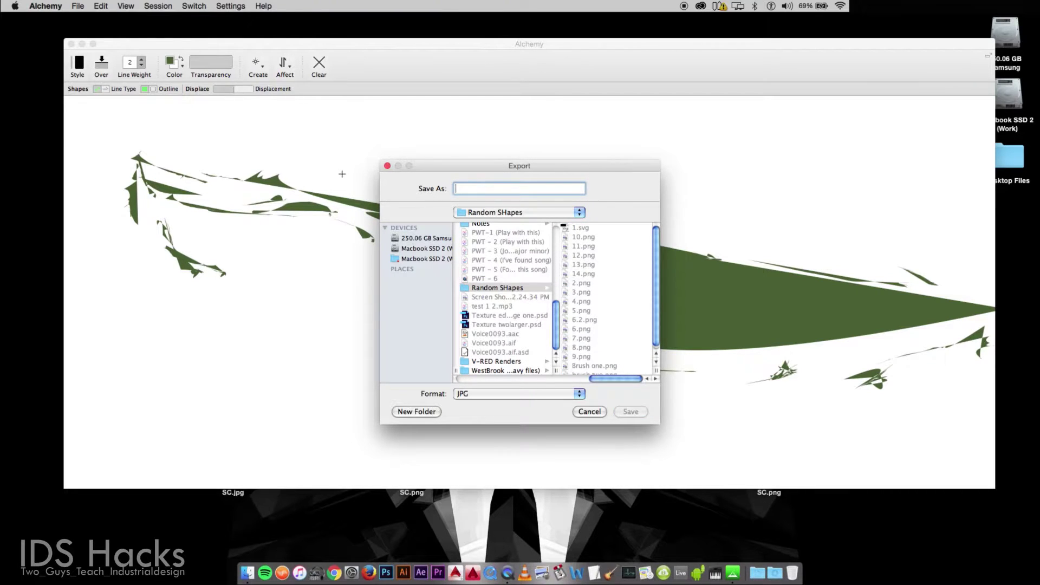
pyautogui.write('Test 2')
pyautogui.click(490, 391)
pyautogui.click(494, 384)
pyautogui.click(526, 392)
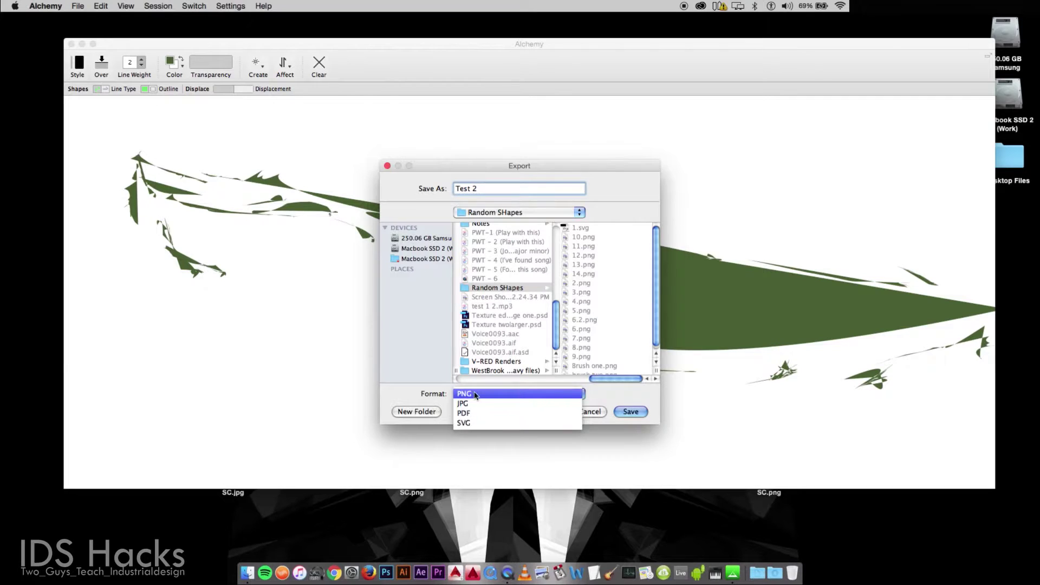
pyautogui.click(501, 379)
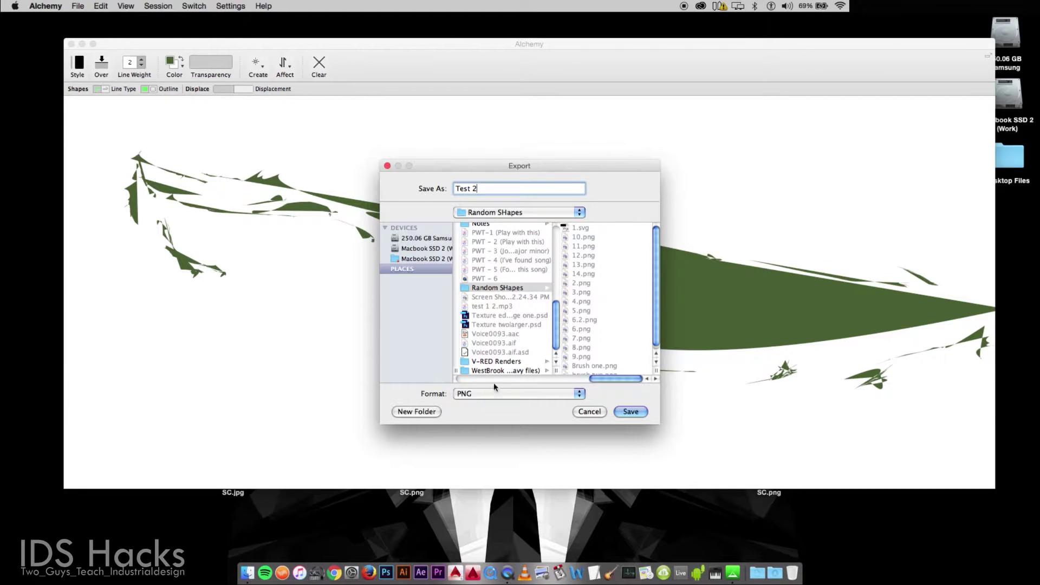
# Step: Save the export with transparency enabled in the image options
pyautogui.click(631, 415)
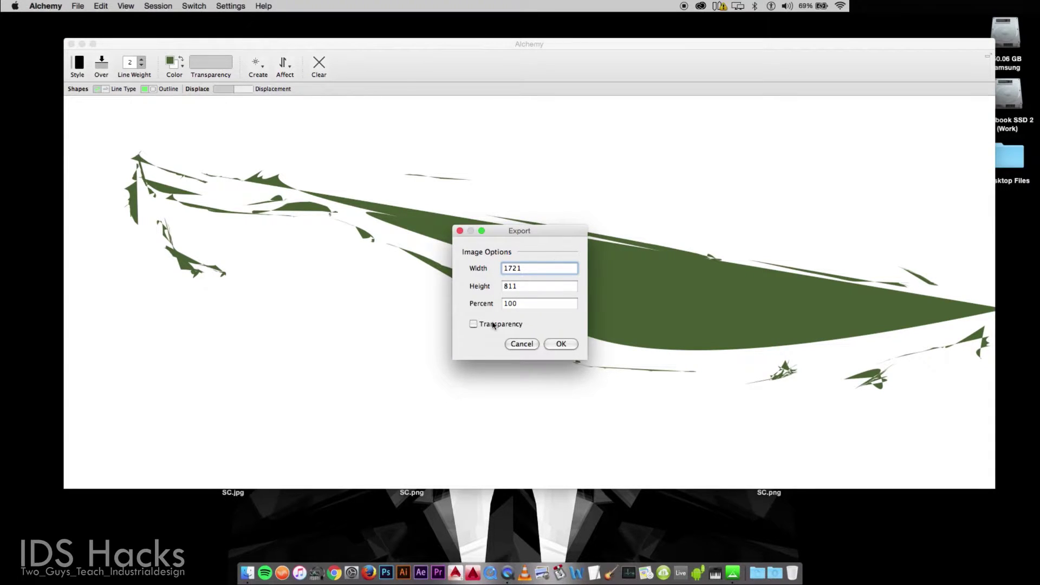
pyautogui.click(473, 323)
pyautogui.click(547, 345)
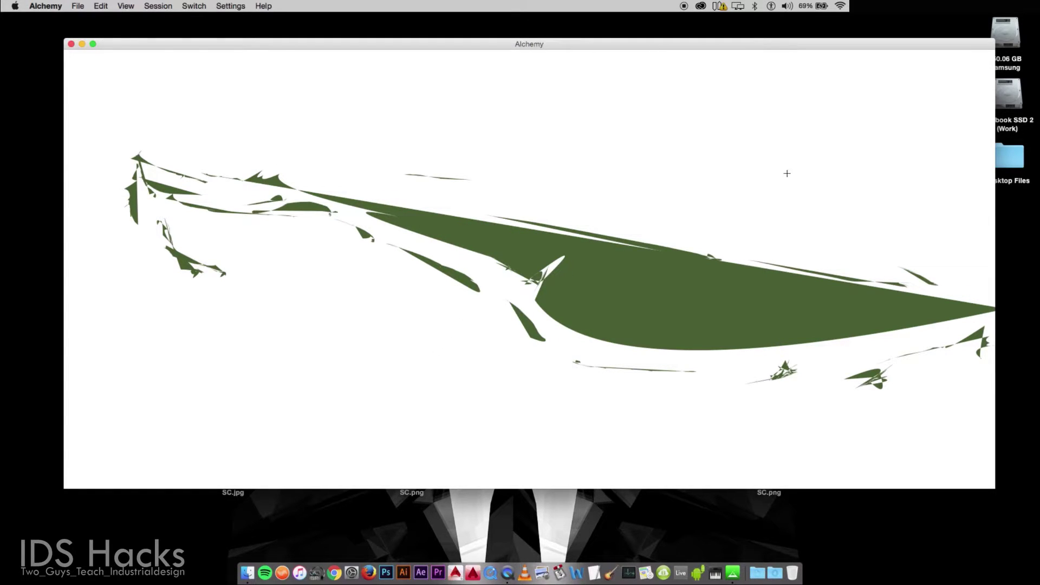
# Step: Switch to Finder, open the Random SHapes folder in Desktop Files, and preview the exported Test 2.png
pyautogui.click(1008, 182)
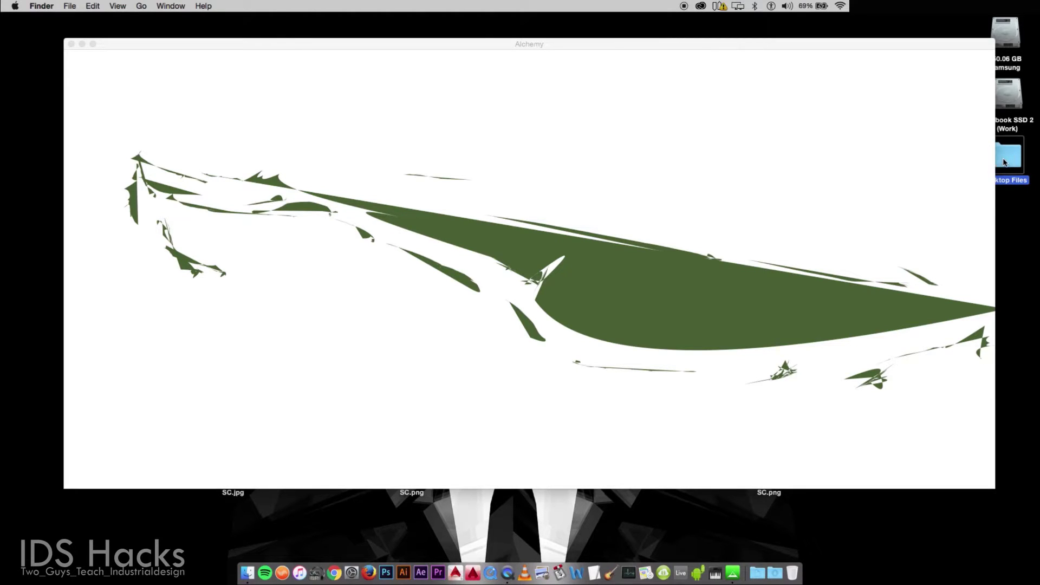
pyautogui.doubleClick(1005, 163)
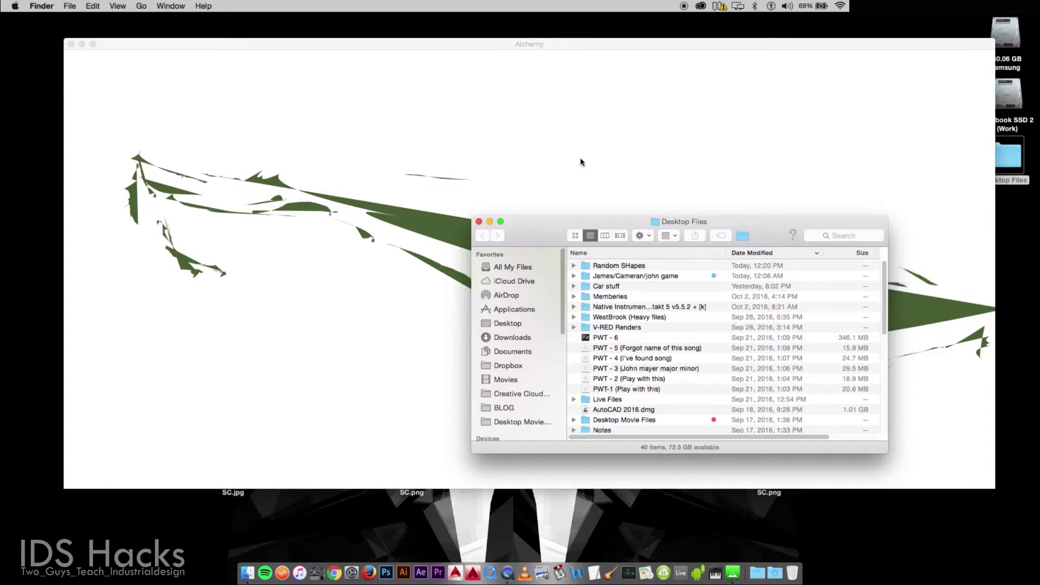
pyautogui.click(585, 267)
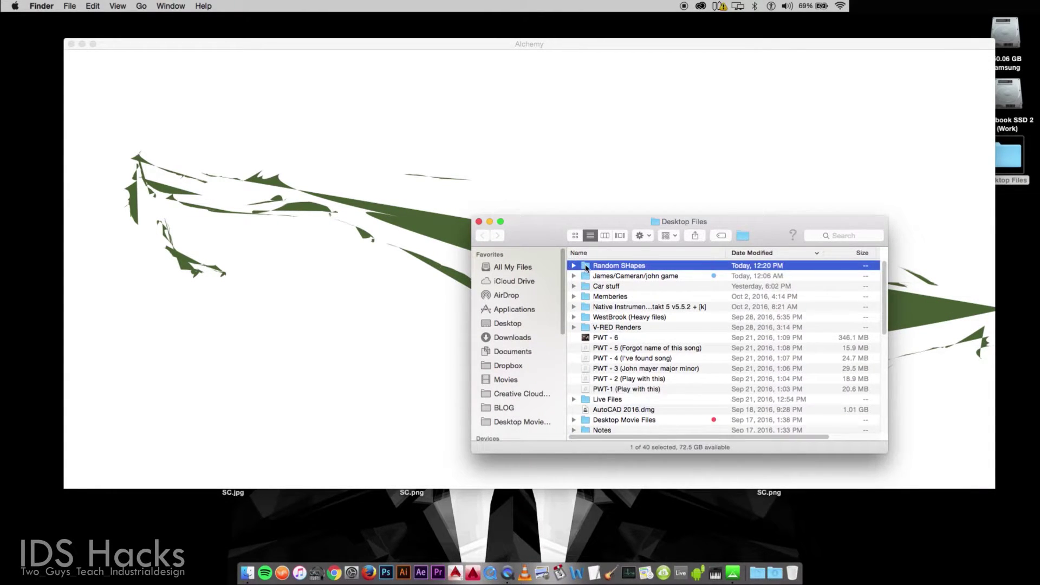
pyautogui.doubleClick(586, 267)
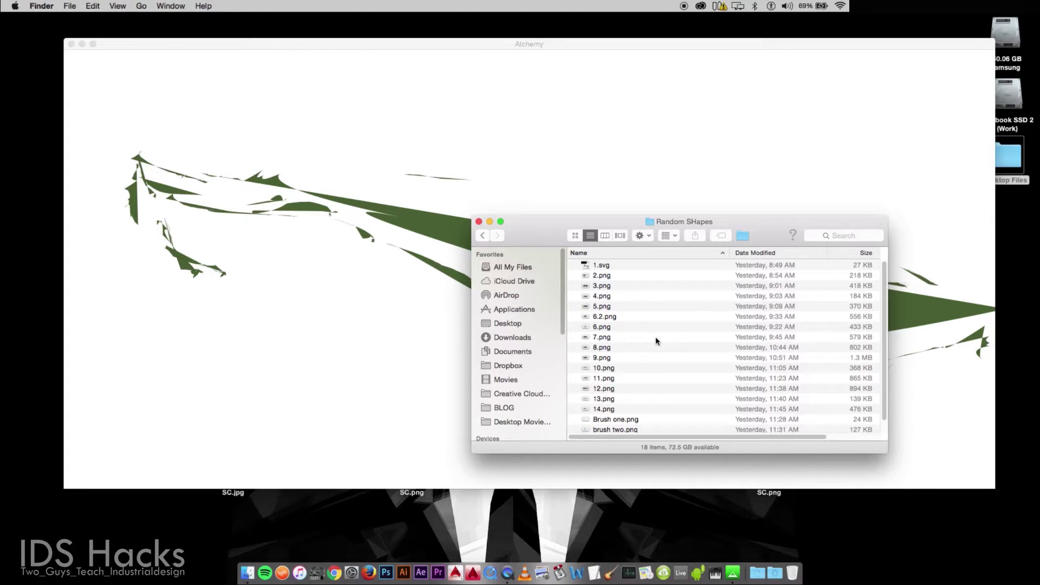
pyautogui.scroll(-1, 639, 374)
pyautogui.click(600, 426)
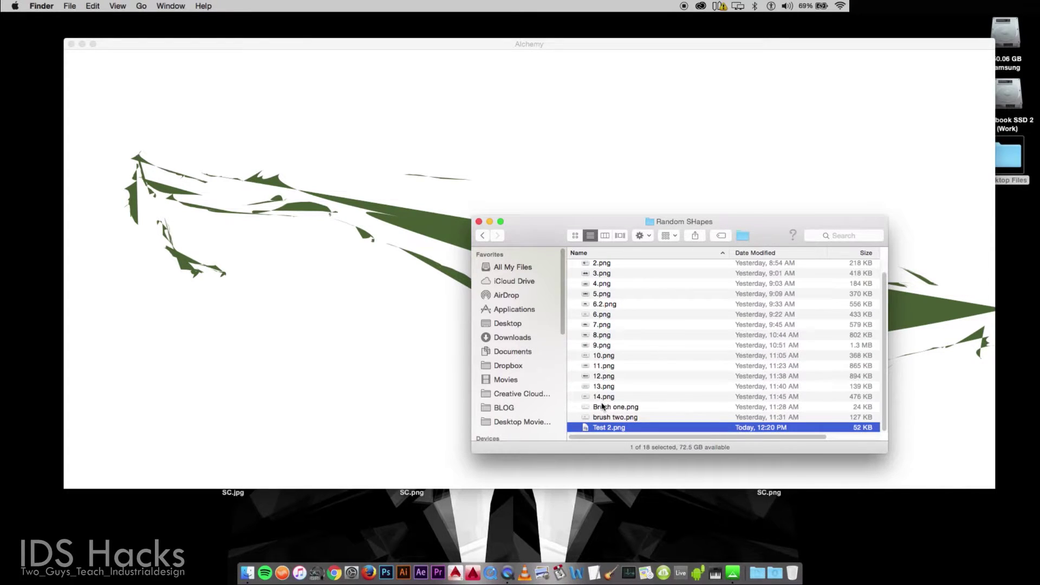
pyautogui.press('space')
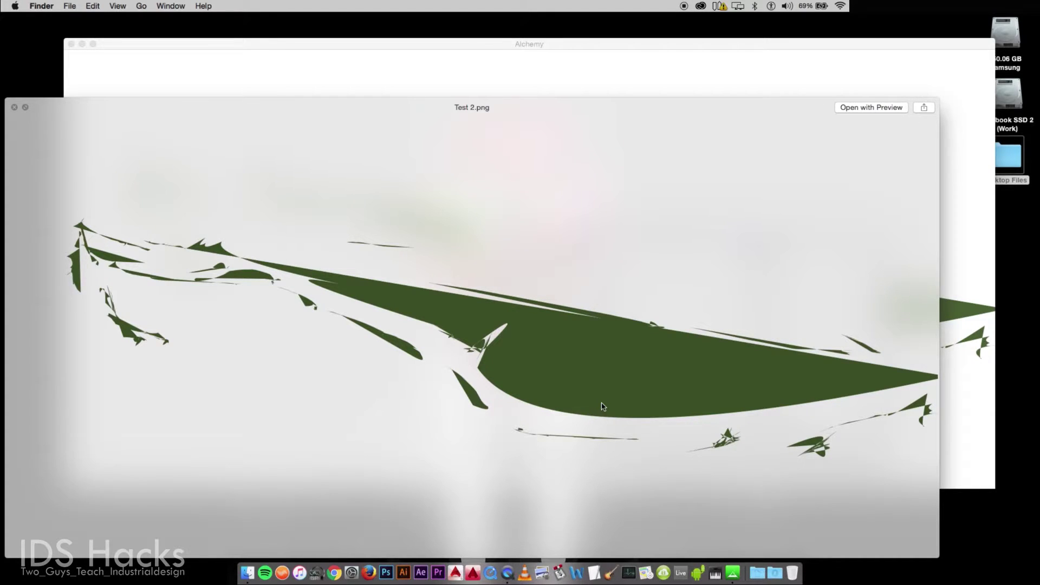
pyautogui.press('space')
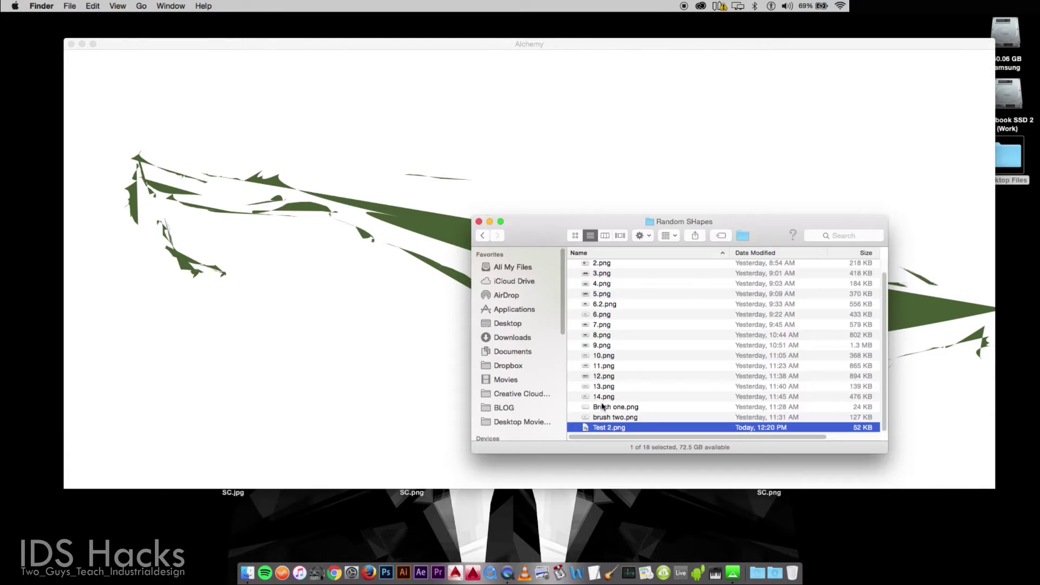
# Step: Close the Random SHapes folder window, return to Alchemy, and look through its vector and bitmap switching options
pyautogui.press('super+w')
pyautogui.click(520, 229)
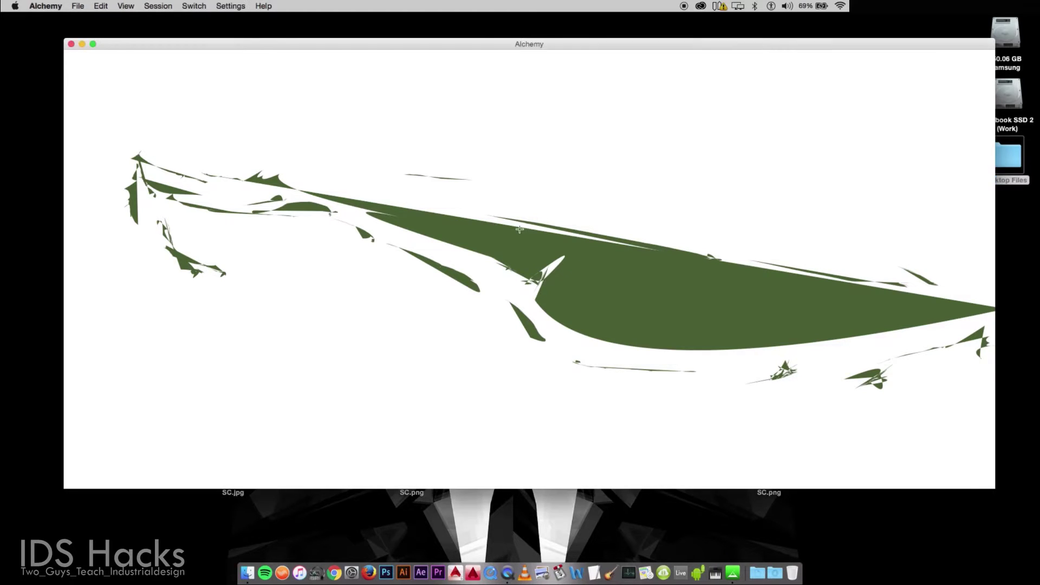
pyautogui.click(195, 6)
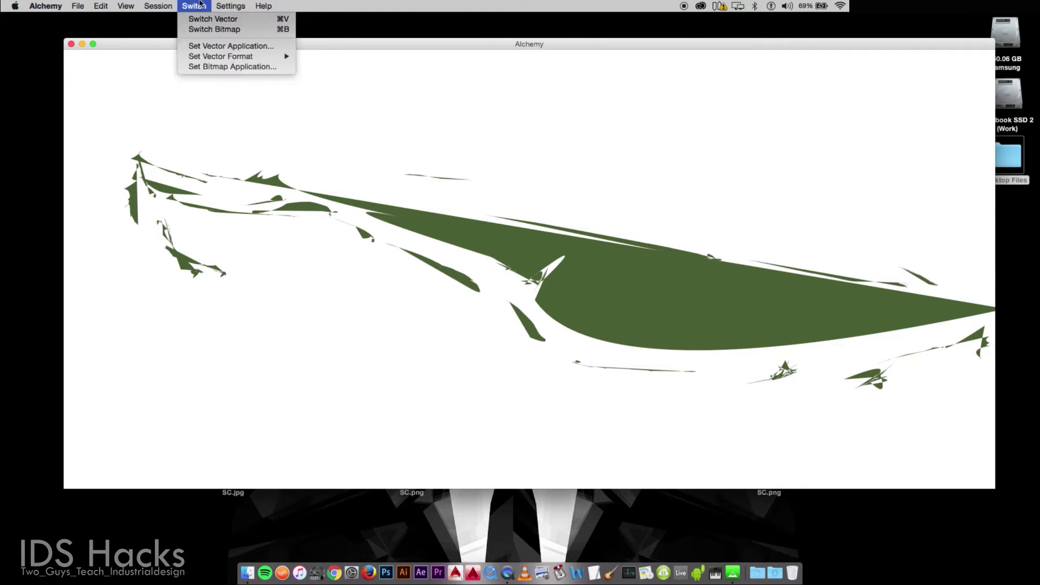
pyautogui.moveTo(159, 8)
pyautogui.click(228, 6)
pyautogui.moveTo(198, 58)
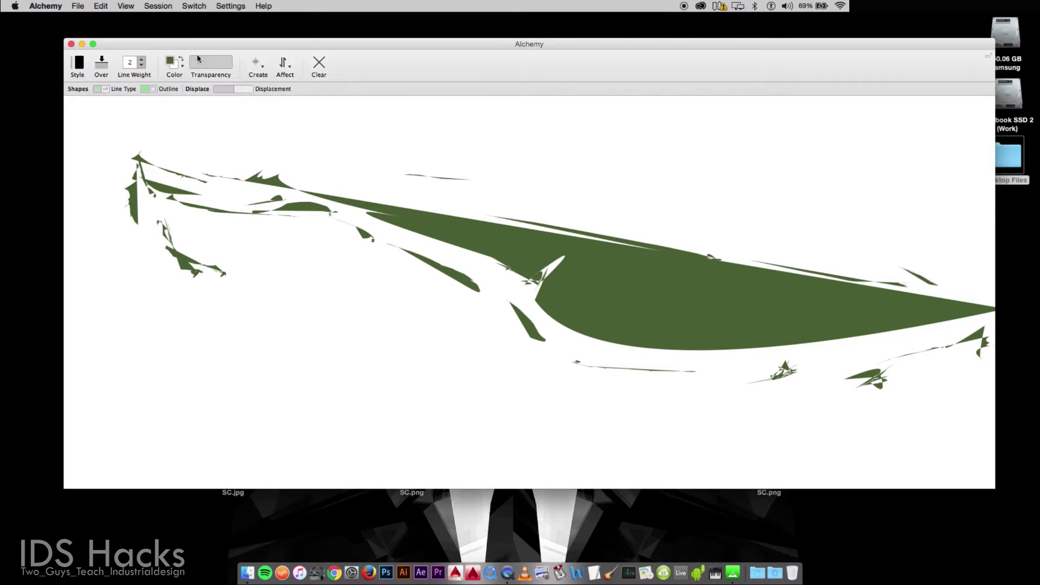
# Step: Clear the canvas, enable the Gradient affect alongside Displace, and draw a long fading shape across the canvas
pyautogui.click(319, 63)
pyautogui.click(284, 63)
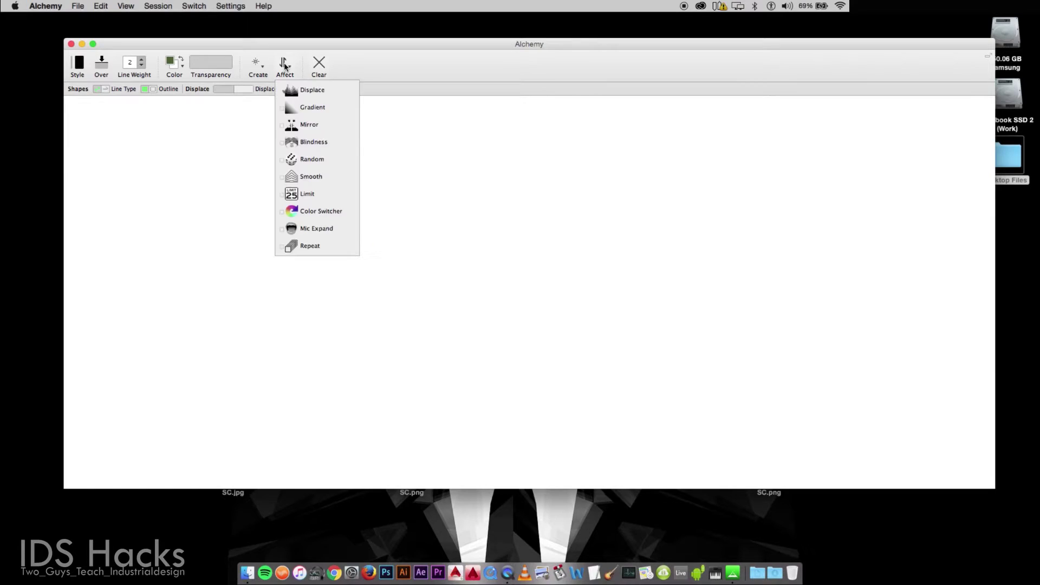
pyautogui.click(292, 107)
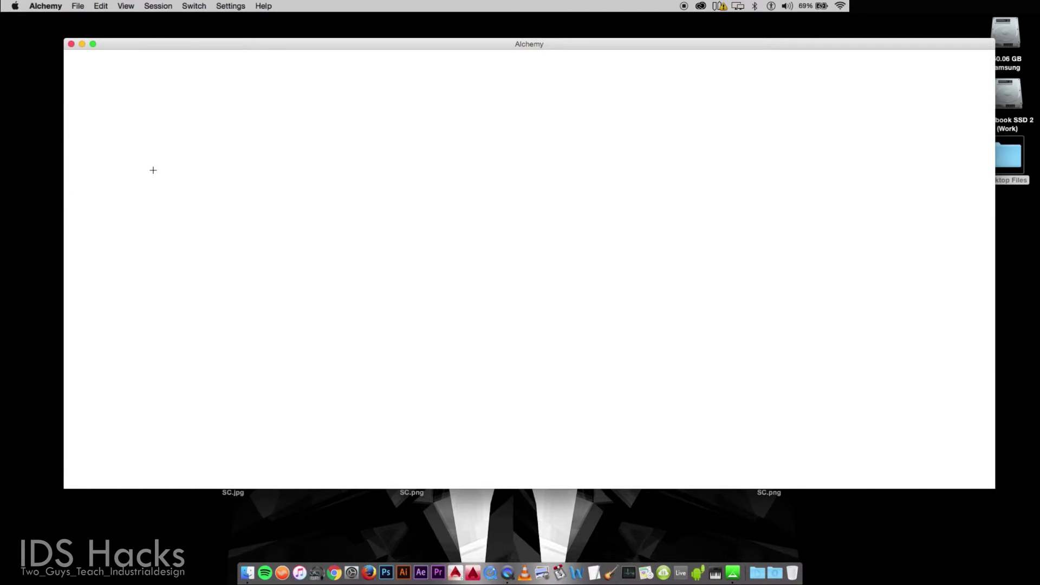
pyautogui.moveTo(153, 170)
pyautogui.mouseDown()
pyautogui.moveTo(632, 270)
pyautogui.moveTo(648, 302)
pyautogui.moveTo(567, 288)
pyautogui.moveTo(575, 267)
pyautogui.moveTo(680, 269)
pyautogui.moveTo(706, 304)
pyautogui.moveTo(672, 329)
pyautogui.moveTo(671, 225)
pyautogui.moveTo(782, 303)
pyautogui.moveTo(754, 293)
pyautogui.mouseUp()
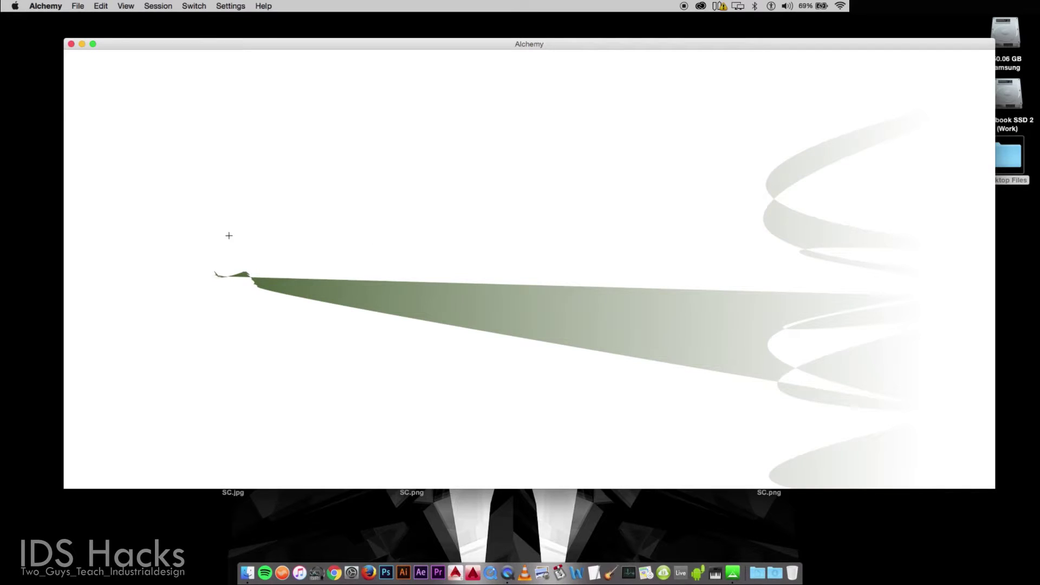
# Step: Turn off Displace and draw freehand gradient shapes above and below the long central shape, undoing the first trial stroke
pyautogui.moveTo(255, 43)
pyautogui.click(285, 64)
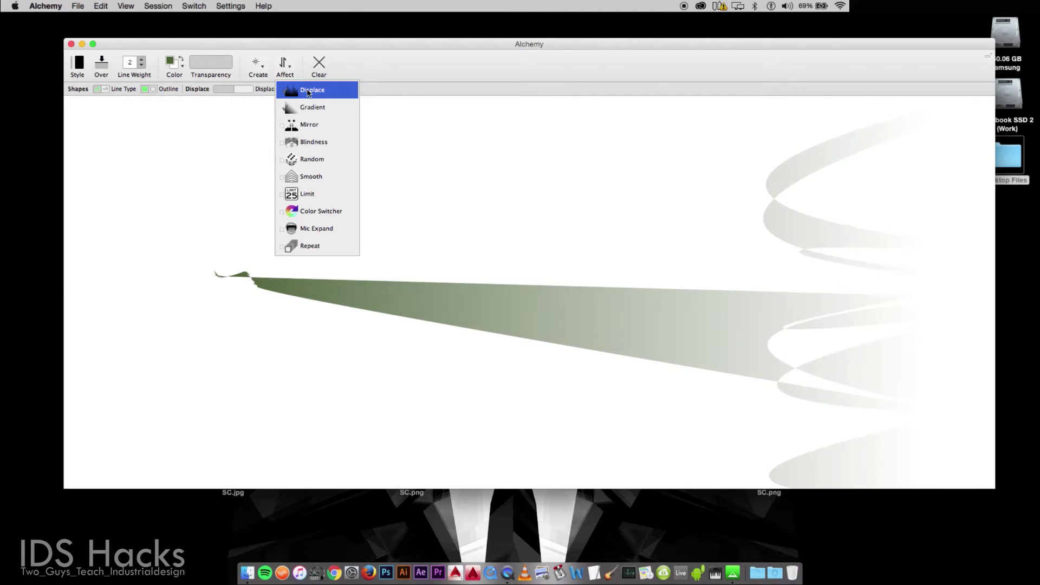
pyautogui.click(308, 92)
pyautogui.moveTo(203, 232)
pyautogui.mouseDown()
pyautogui.moveTo(357, 236)
pyautogui.moveTo(322, 244)
pyautogui.mouseUp()
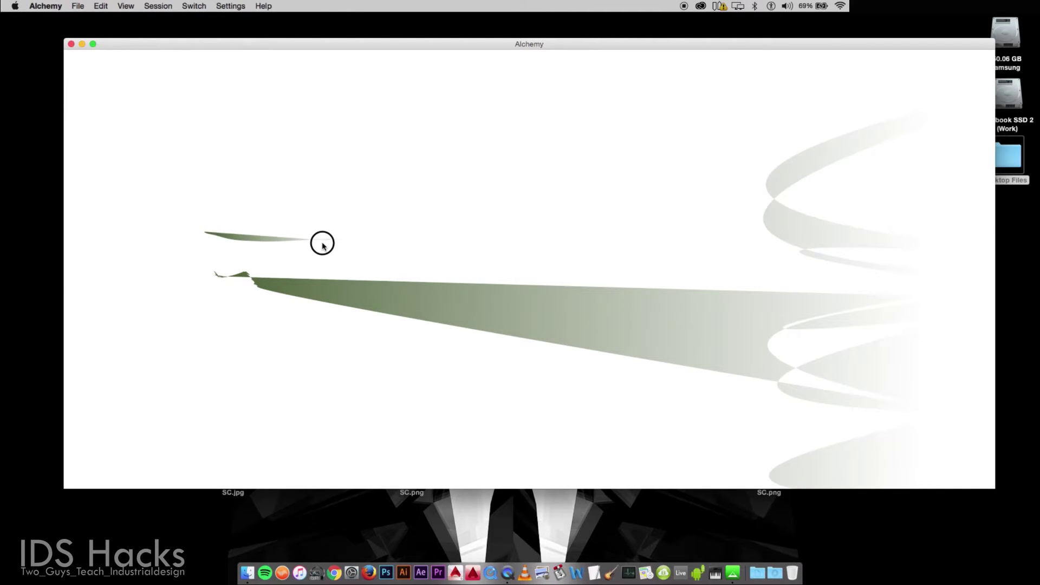
pyautogui.press('super+z')
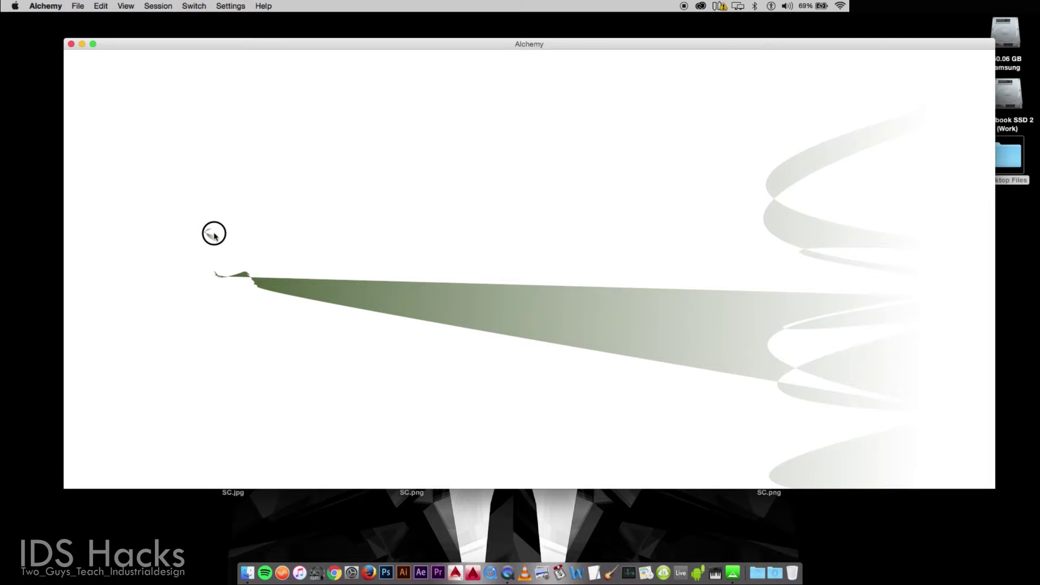
pyautogui.moveTo(218, 236)
pyautogui.mouseDown()
pyautogui.moveTo(222, 246)
pyautogui.moveTo(343, 246)
pyautogui.moveTo(656, 285)
pyautogui.mouseUp()
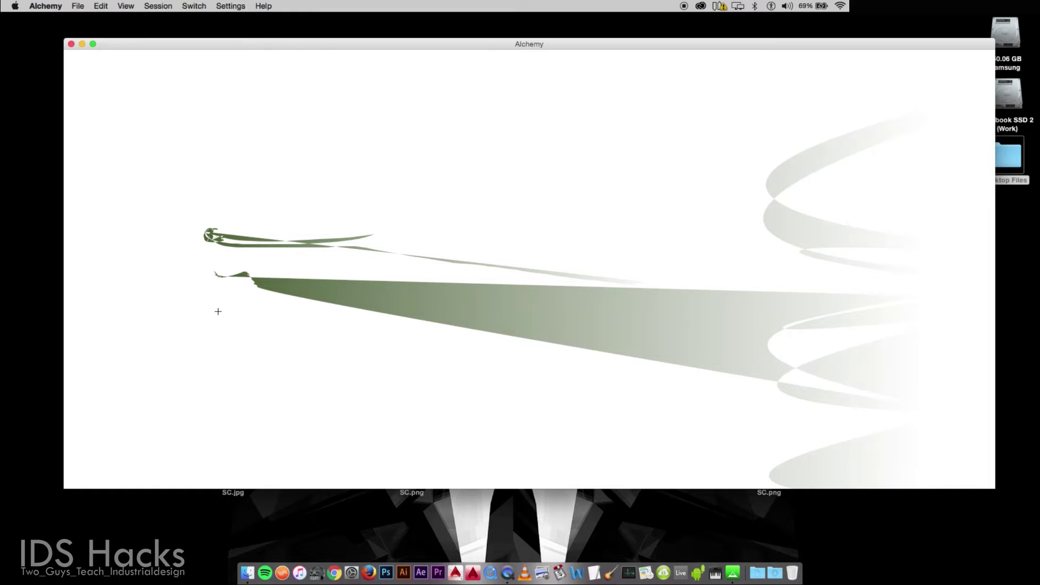
pyautogui.moveTo(223, 307)
pyautogui.mouseDown()
pyautogui.moveTo(297, 365)
pyautogui.moveTo(285, 371)
pyautogui.moveTo(253, 320)
pyautogui.moveTo(234, 306)
pyautogui.moveTo(218, 313)
pyautogui.moveTo(392, 358)
pyautogui.moveTo(300, 379)
pyautogui.moveTo(244, 332)
pyautogui.moveTo(229, 336)
pyautogui.moveTo(397, 381)
pyautogui.moveTo(230, 367)
pyautogui.moveTo(289, 341)
pyautogui.moveTo(242, 344)
pyautogui.moveTo(264, 319)
pyautogui.moveTo(232, 300)
pyautogui.moveTo(292, 328)
pyautogui.moveTo(369, 335)
pyautogui.moveTo(269, 320)
pyautogui.moveTo(223, 300)
pyautogui.moveTo(301, 305)
pyautogui.moveTo(228, 300)
pyautogui.moveTo(385, 377)
pyautogui.moveTo(729, 457)
pyautogui.mouseUp()
pyautogui.moveTo(377, 272)
pyautogui.mouseDown()
pyautogui.moveTo(432, 216)
pyautogui.moveTo(420, 237)
pyautogui.moveTo(485, 258)
pyautogui.moveTo(600, 255)
pyautogui.moveTo(518, 263)
pyautogui.moveTo(761, 289)
pyautogui.moveTo(613, 271)
pyautogui.mouseUp()
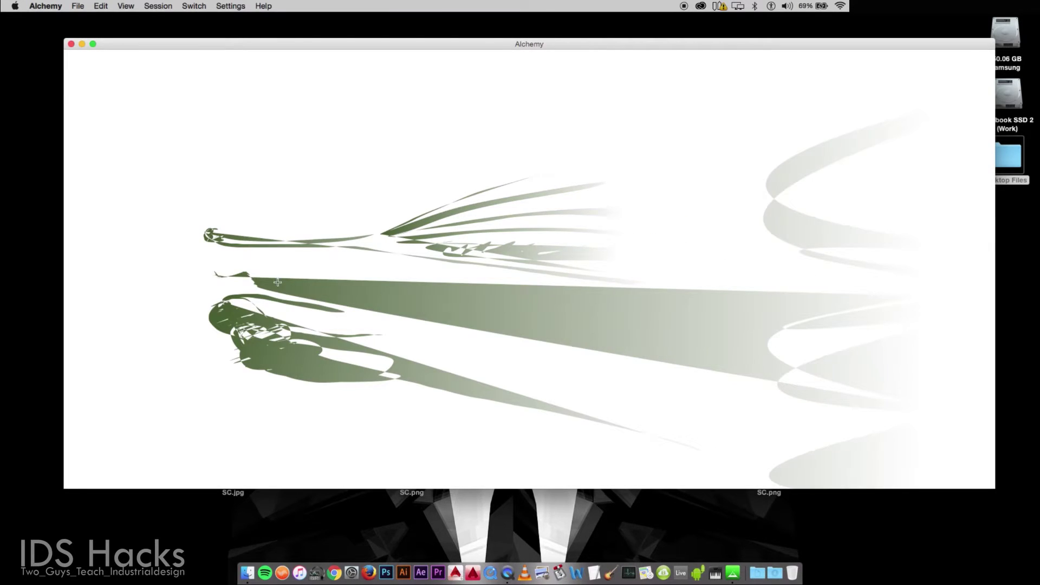
# Step: Enable the Color Switcher affect and layer several gradient strokes over the long central shape
pyautogui.moveTo(294, 39)
pyautogui.click(286, 64)
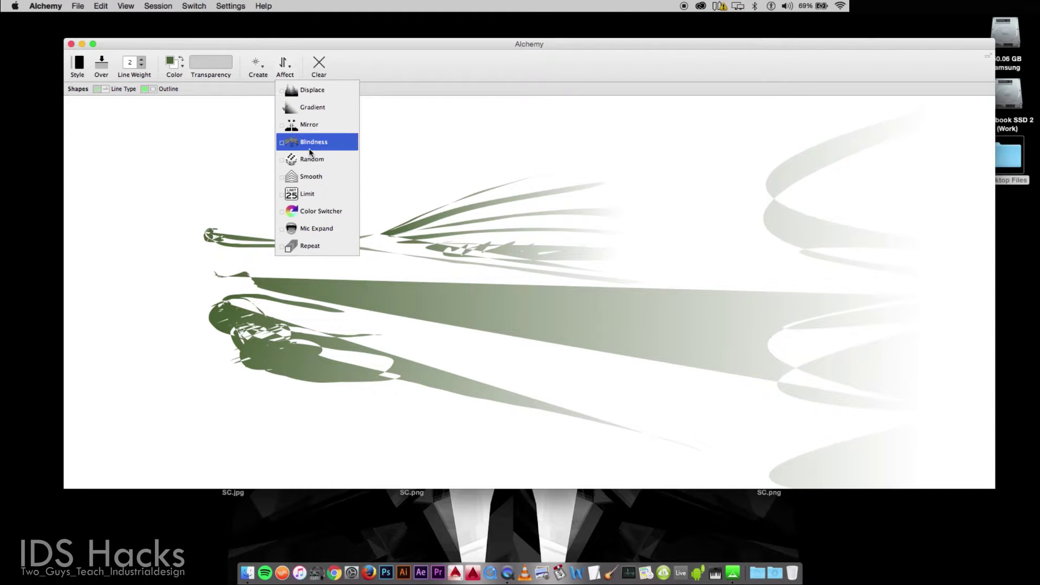
pyautogui.click(306, 211)
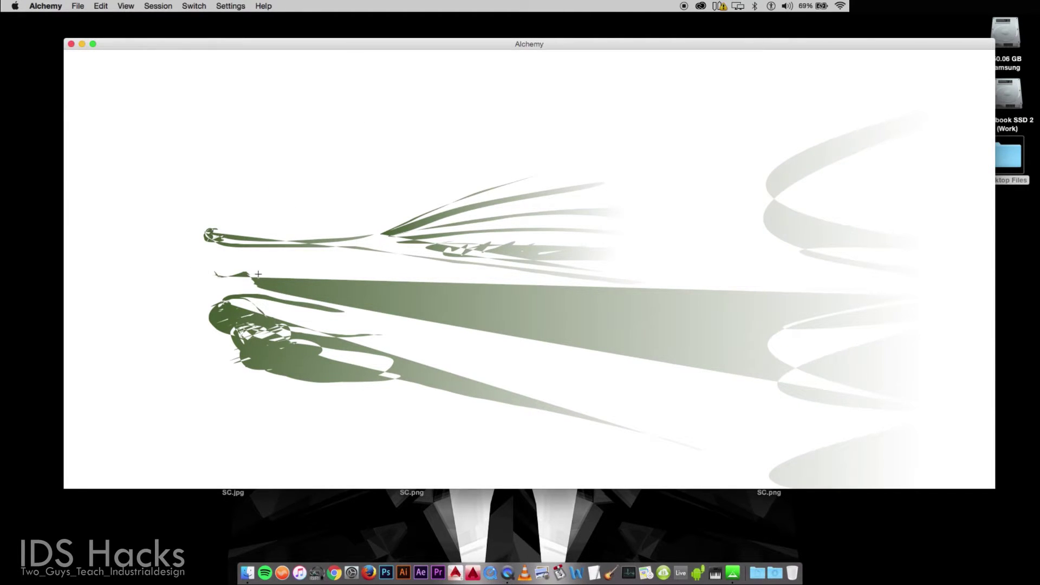
pyautogui.moveTo(254, 281)
pyautogui.mouseDown()
pyautogui.moveTo(506, 336)
pyautogui.moveTo(792, 346)
pyautogui.mouseUp()
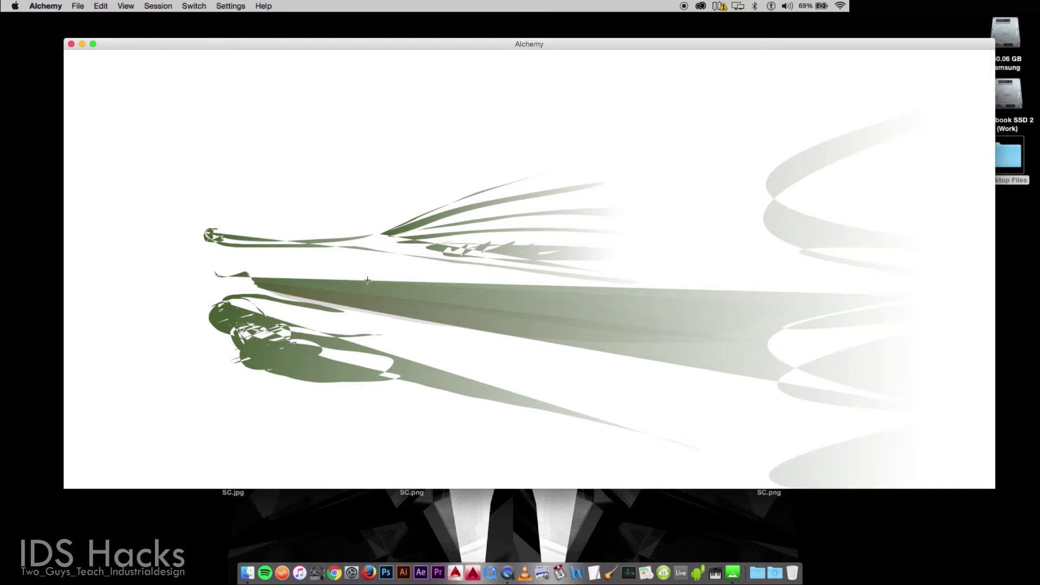
pyautogui.moveTo(304, 292)
pyautogui.mouseDown()
pyautogui.moveTo(689, 327)
pyautogui.moveTo(873, 303)
pyautogui.mouseUp()
pyautogui.press('BackSpace')
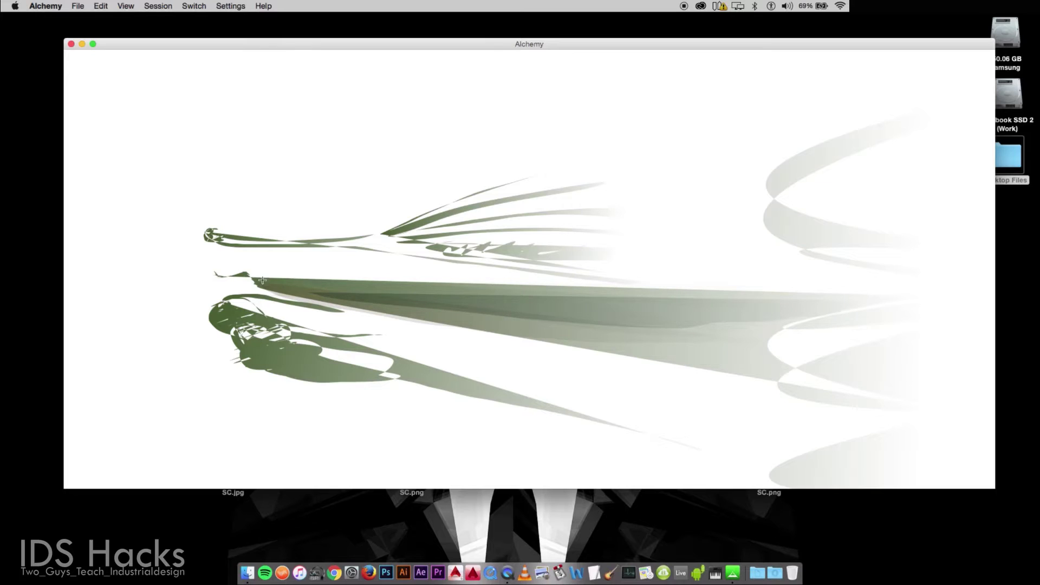
pyautogui.moveTo(262, 280); pyautogui.dragTo(801, 310)
# Step: Turn off Gradient, draw solid multicoloured shapes along the central form's upper edge, and add thin spikes rising from it
pyautogui.moveTo(316, 47)
pyautogui.click(285, 64)
pyautogui.click(288, 108)
pyautogui.moveTo(262, 286)
pyautogui.mouseDown()
pyautogui.moveTo(726, 276)
pyautogui.moveTo(831, 300)
pyautogui.moveTo(835, 311)
pyautogui.moveTo(898, 297)
pyautogui.mouseUp()
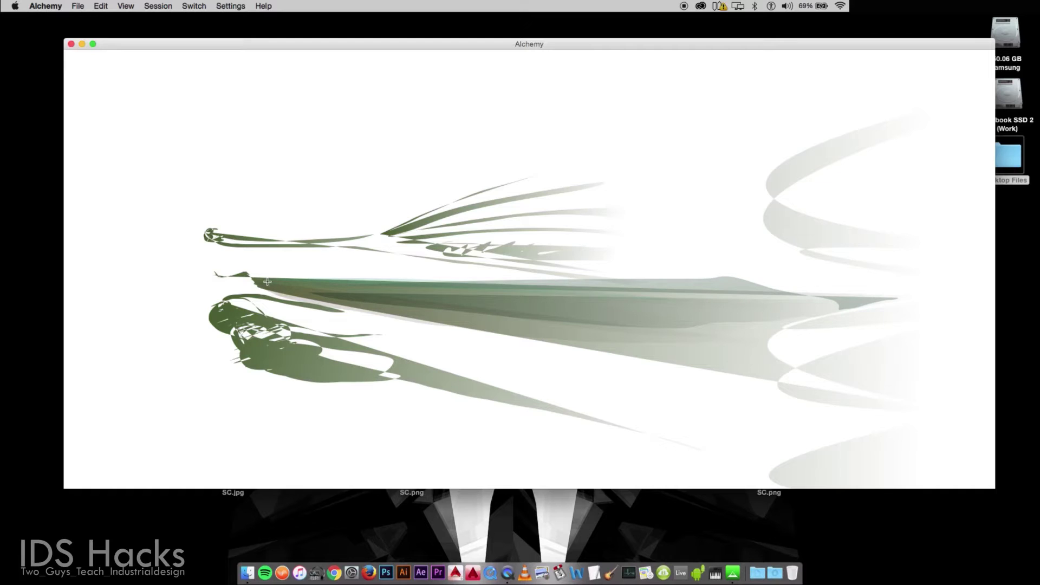
pyautogui.moveTo(258, 278)
pyautogui.mouseDown()
pyautogui.moveTo(785, 276)
pyautogui.moveTo(899, 298)
pyautogui.mouseUp()
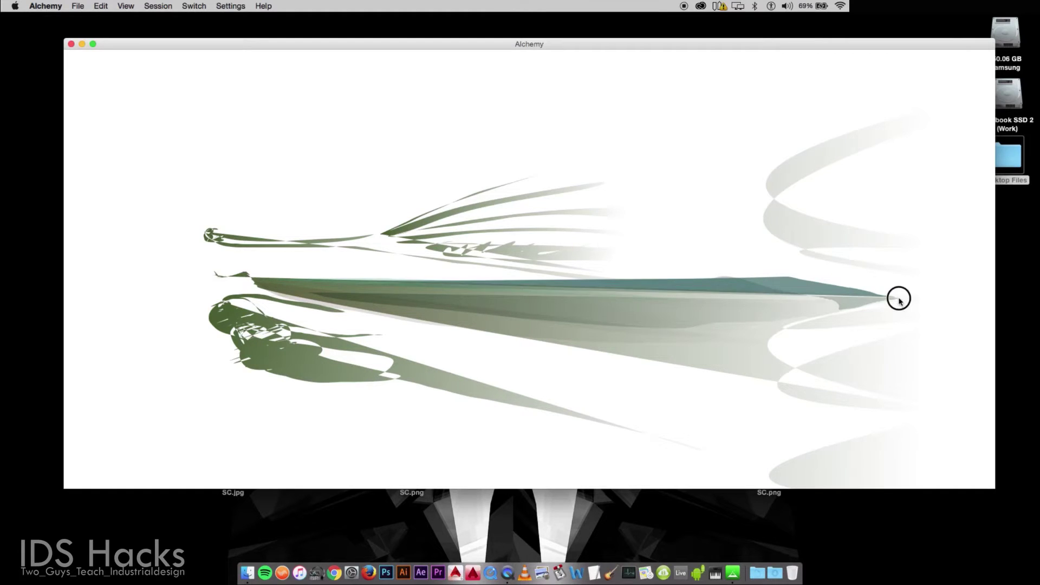
pyautogui.moveTo(254, 278)
pyautogui.mouseDown()
pyautogui.moveTo(783, 265)
pyautogui.moveTo(905, 297)
pyautogui.moveTo(295, 272)
pyautogui.moveTo(576, 269)
pyautogui.moveTo(900, 297)
pyautogui.mouseUp()
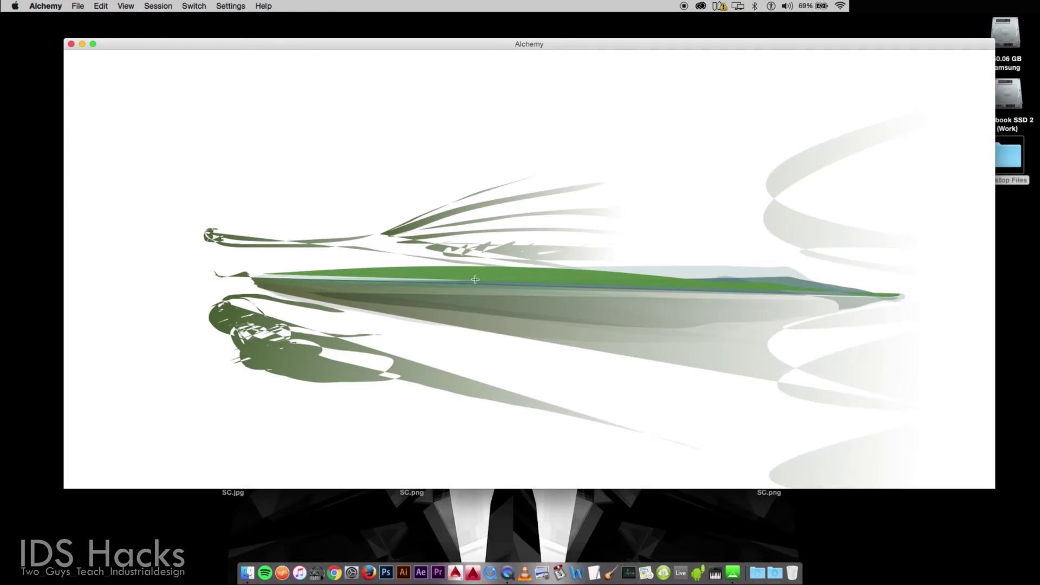
pyautogui.moveTo(474, 274); pyautogui.dragTo(770, 222)
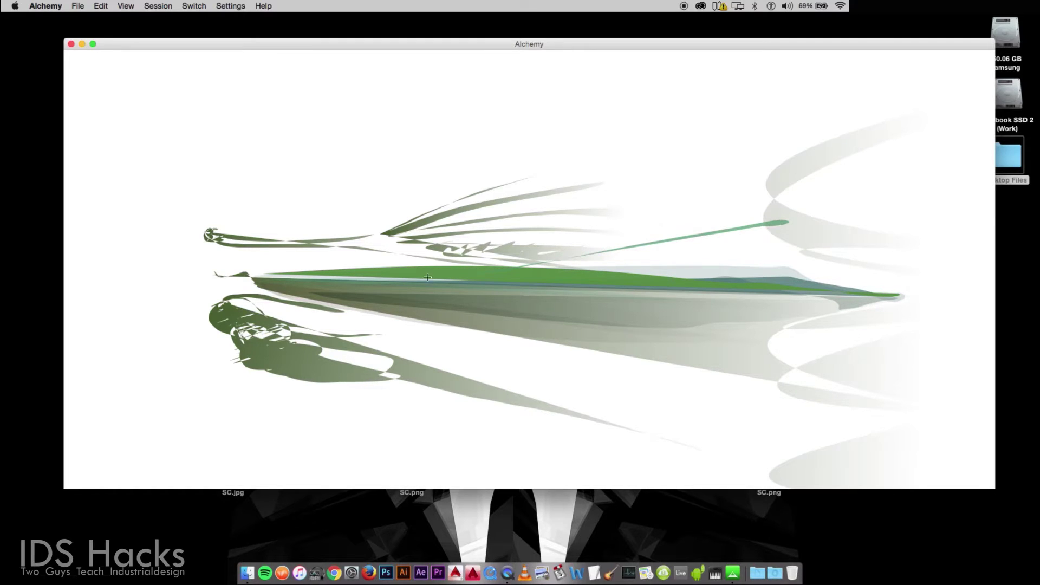
pyautogui.moveTo(453, 270); pyautogui.dragTo(601, 205)
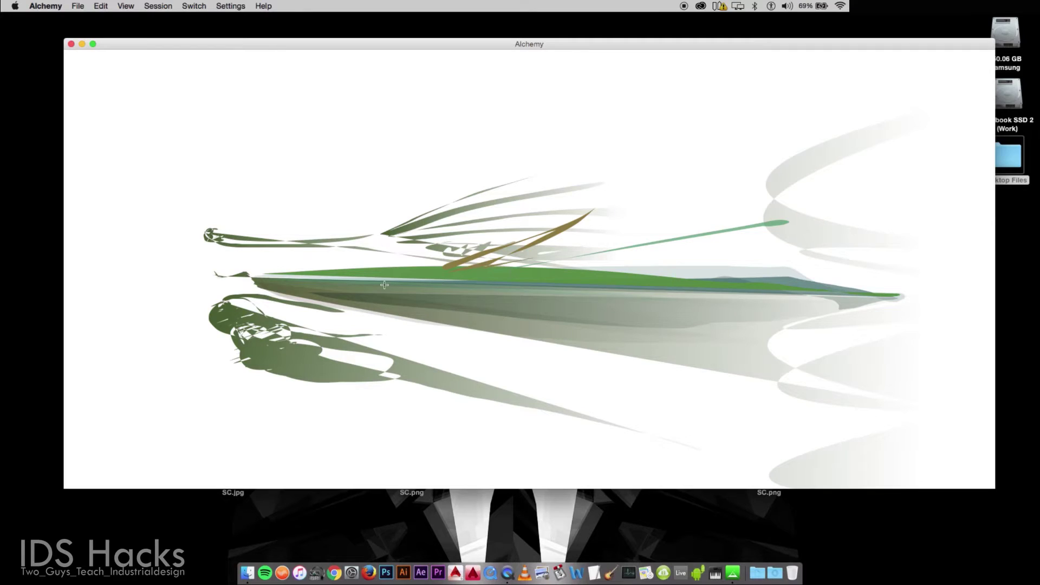
# Step: Layer tapered, colour-switched strokes across the lower half of the central form, sweeping toward its wide end
pyautogui.moveTo(304, 293); pyautogui.dragTo(622, 362)
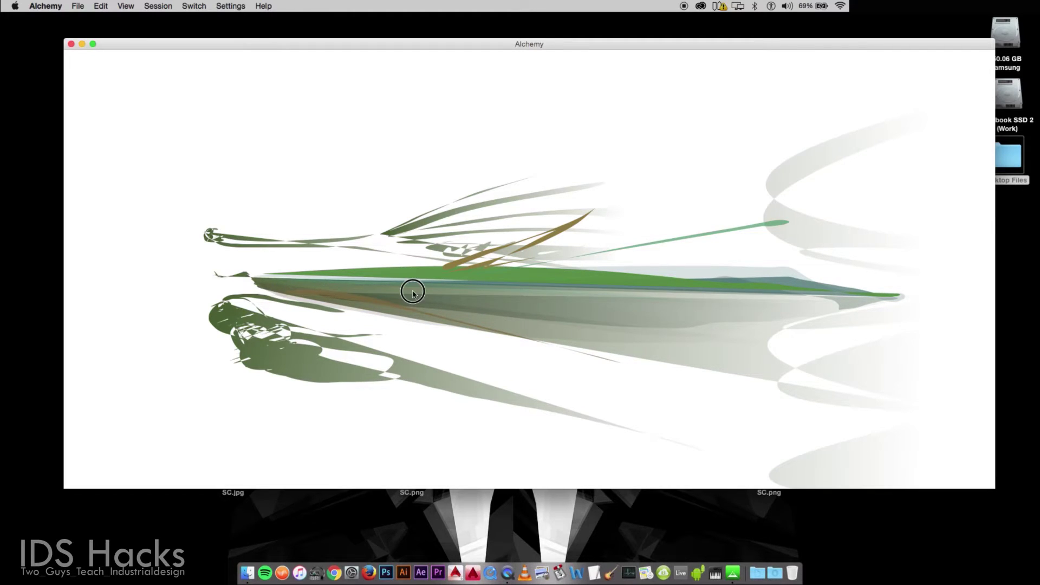
pyautogui.moveTo(411, 305); pyautogui.dragTo(770, 379)
pyautogui.moveTo(402, 301)
pyautogui.mouseDown()
pyautogui.moveTo(487, 297)
pyautogui.moveTo(785, 337)
pyautogui.mouseUp()
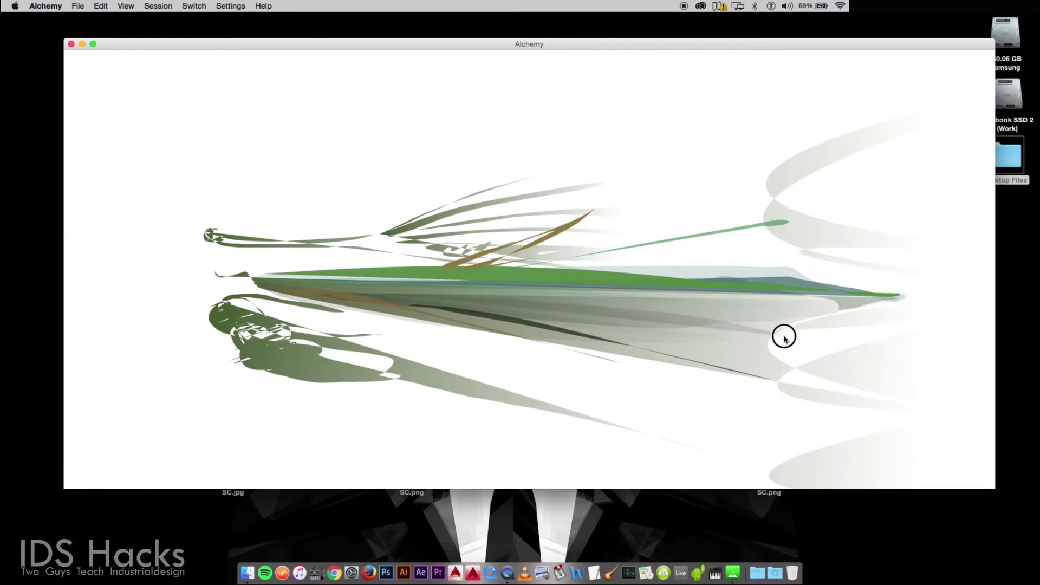
pyautogui.moveTo(467, 303); pyautogui.dragTo(797, 375)
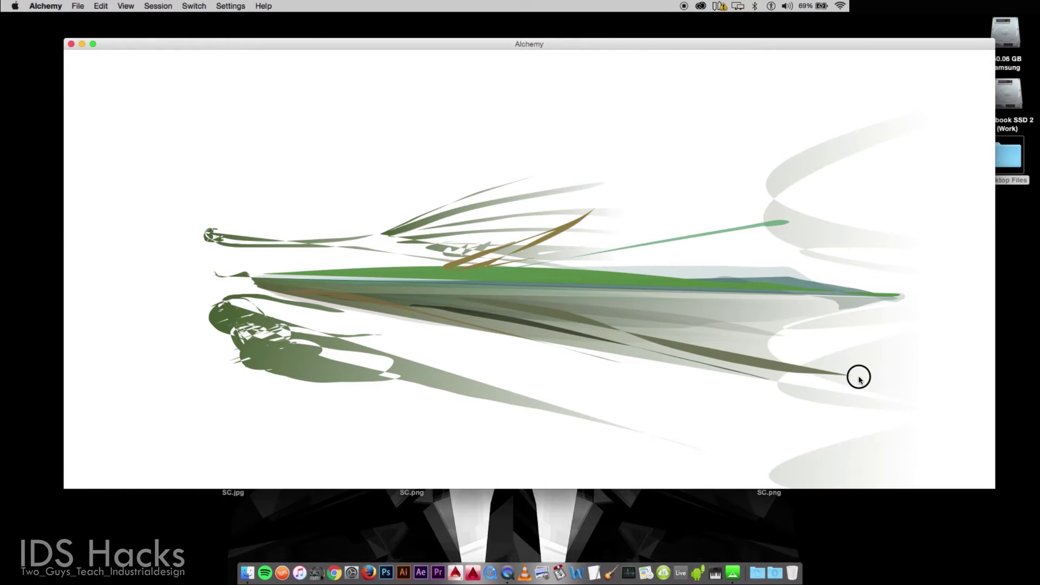
pyautogui.moveTo(859, 379); pyautogui.dragTo(860, 379)
pyautogui.moveTo(475, 302)
pyautogui.mouseDown()
pyautogui.moveTo(766, 302)
pyautogui.moveTo(831, 314)
pyautogui.moveTo(839, 392)
pyautogui.moveTo(889, 381)
pyautogui.mouseUp()
pyautogui.moveTo(531, 312)
pyautogui.mouseDown()
pyautogui.moveTo(798, 344)
pyautogui.moveTo(835, 362)
pyautogui.mouseUp()
pyautogui.moveTo(496, 303); pyautogui.dragTo(873, 391)
# Step: Draw dark overlapping shapes along the central form's upper edge and add long accent strokes above and below it
pyautogui.moveTo(261, 276); pyautogui.dragTo(858, 302)
pyautogui.moveTo(266, 274)
pyautogui.mouseDown()
pyautogui.moveTo(842, 280)
pyautogui.moveTo(720, 267)
pyautogui.mouseUp()
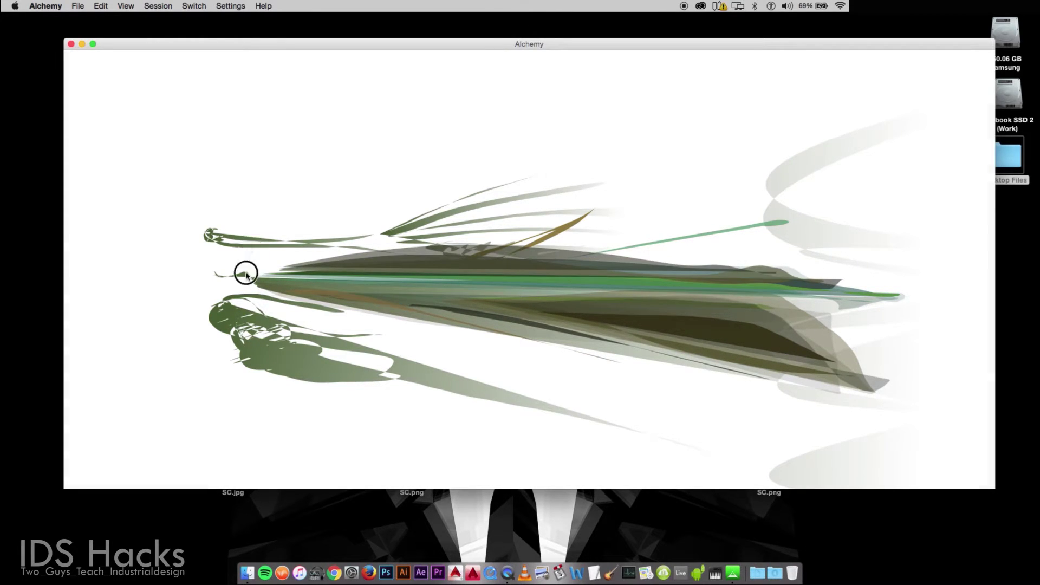
pyautogui.moveTo(244, 275)
pyautogui.mouseDown()
pyautogui.moveTo(297, 213)
pyautogui.moveTo(347, 200)
pyautogui.mouseUp()
pyautogui.moveTo(406, 242)
pyautogui.mouseDown()
pyautogui.moveTo(636, 248)
pyautogui.moveTo(671, 269)
pyautogui.mouseUp()
pyautogui.moveTo(269, 302); pyautogui.dragTo(651, 375)
pyautogui.moveTo(295, 320); pyautogui.dragTo(759, 405)
pyautogui.moveTo(363, 331); pyautogui.dragTo(860, 464)
pyautogui.moveTo(299, 255)
pyautogui.mouseDown()
pyautogui.moveTo(616, 130)
pyautogui.moveTo(291, 250)
pyautogui.mouseUp()
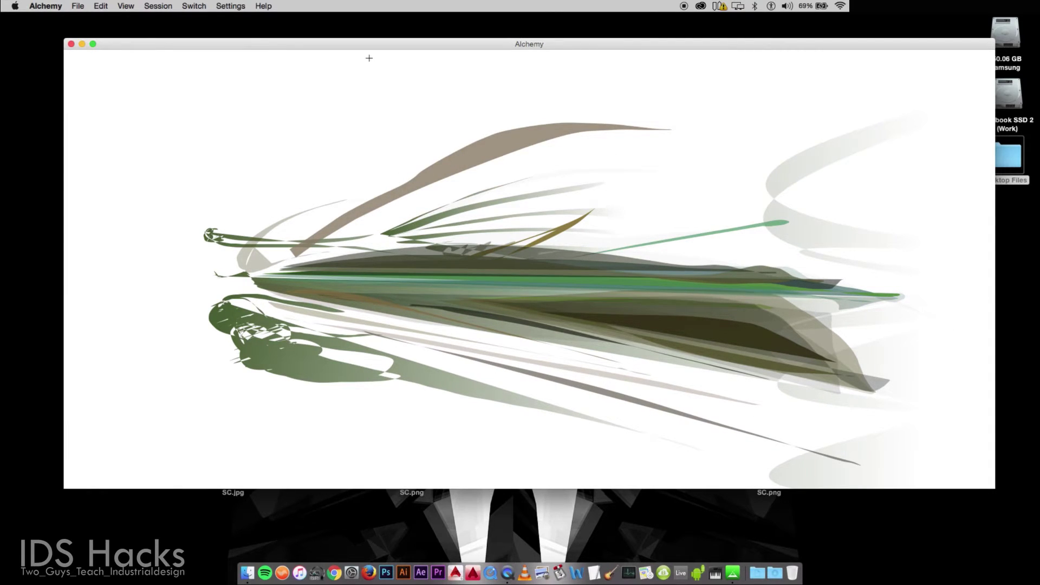
# Step: Enable the Random affect and brush along the central form's upper edge to distort its shapes
pyautogui.moveTo(347, 60)
pyautogui.click(292, 71)
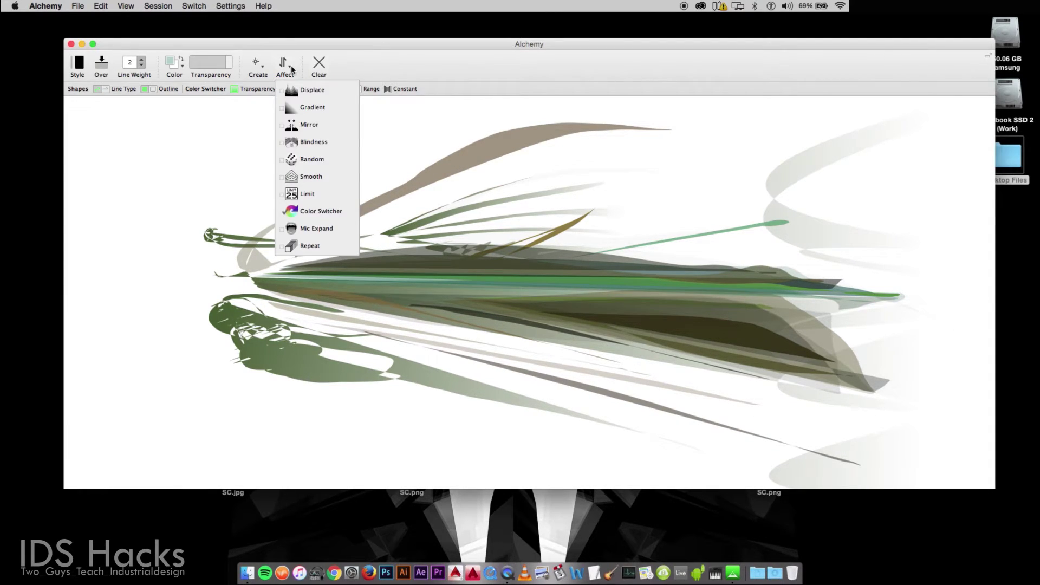
pyautogui.click(307, 163)
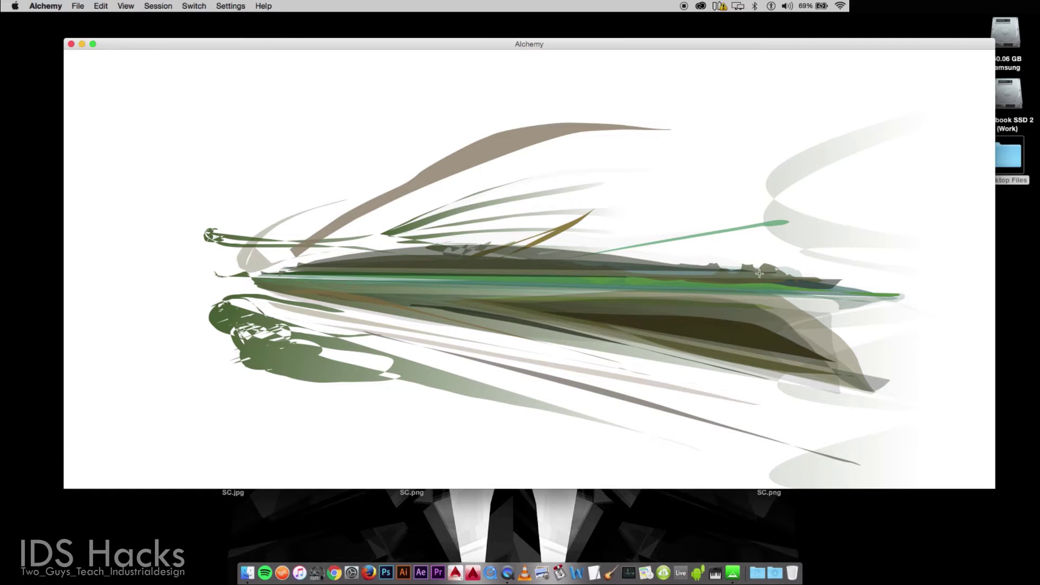
pyautogui.moveTo(597, 270)
pyautogui.mouseDown()
pyautogui.moveTo(282, 273)
pyautogui.moveTo(314, 289)
pyautogui.mouseUp()
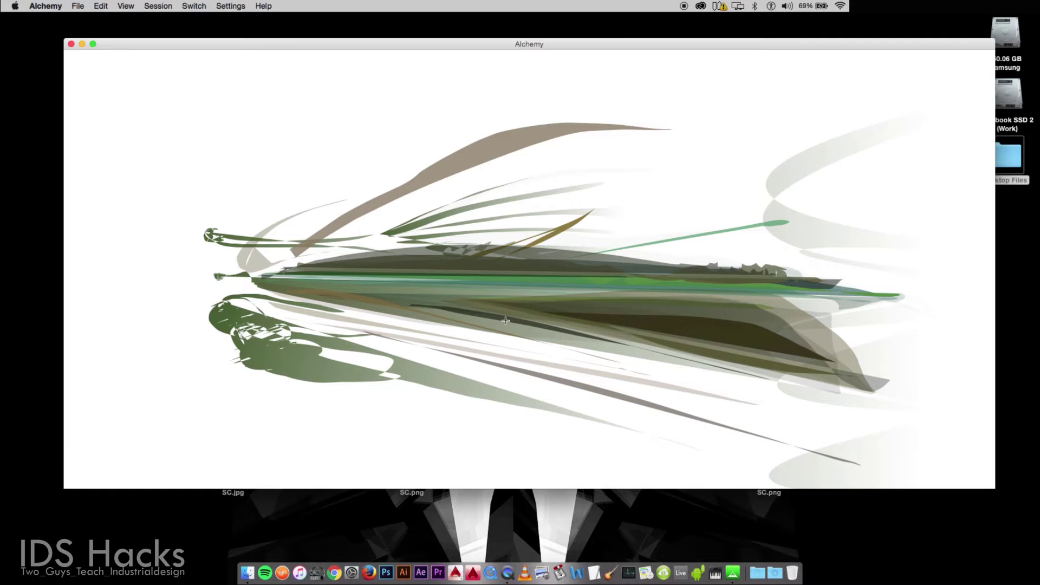
# Step: Enable the Smooth affect and brush over the jagged details along the upper edge to even them out
pyautogui.moveTo(346, 47)
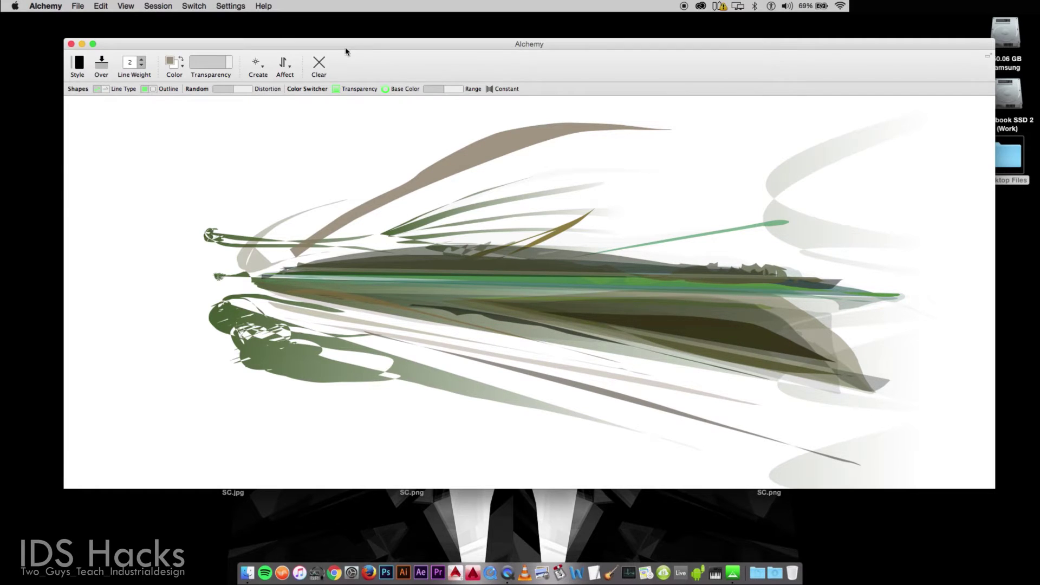
pyautogui.click(285, 64)
pyautogui.click(279, 180)
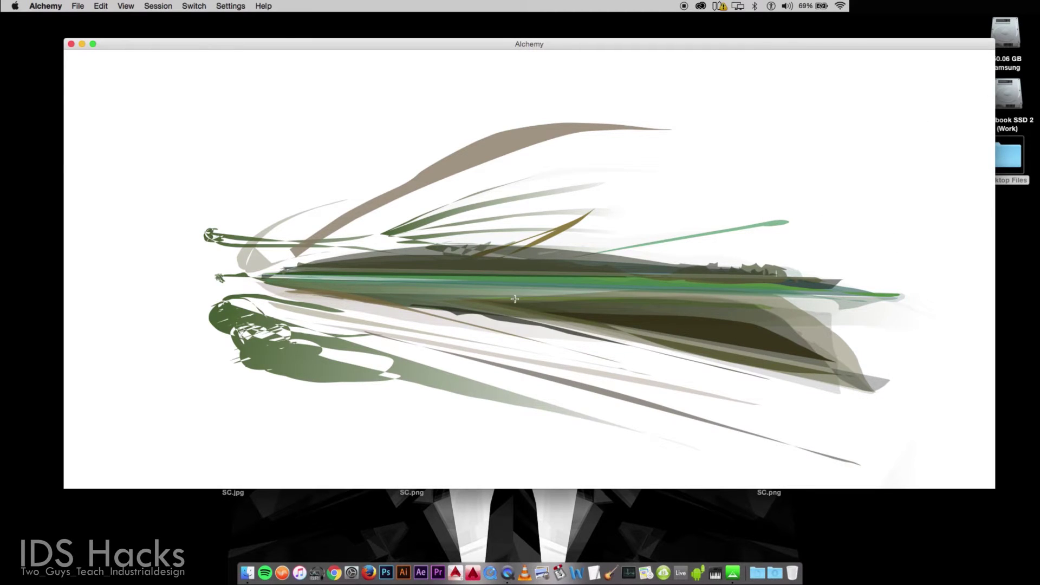
pyautogui.moveTo(757, 270); pyautogui.dragTo(706, 267)
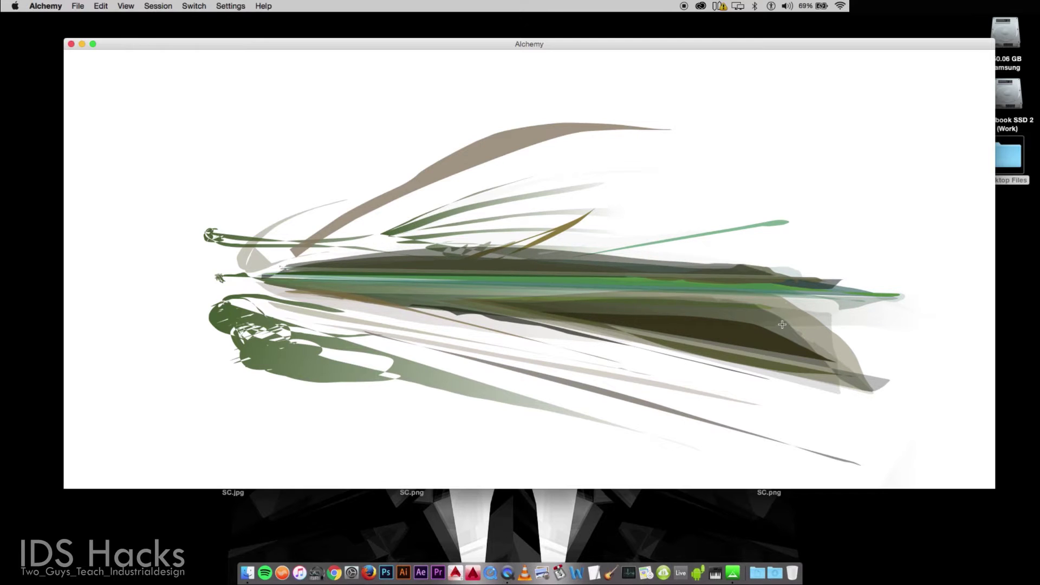
pyautogui.moveTo(453, 252); pyautogui.dragTo(460, 250)
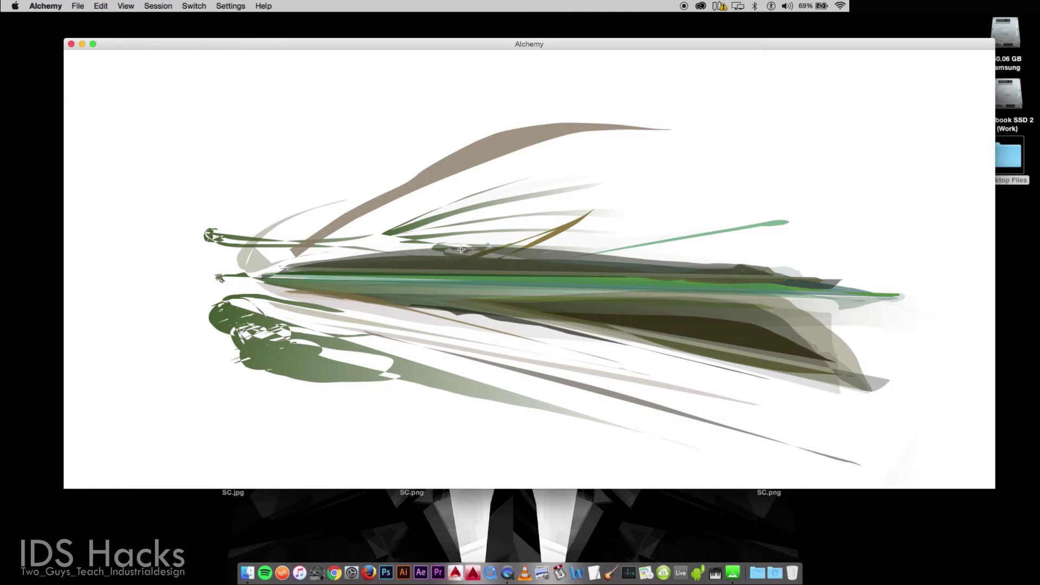
# Step: Turn off Random and smooth the rough details at the narrow ends of the upper and lower green shapes
pyautogui.moveTo(389, 42)
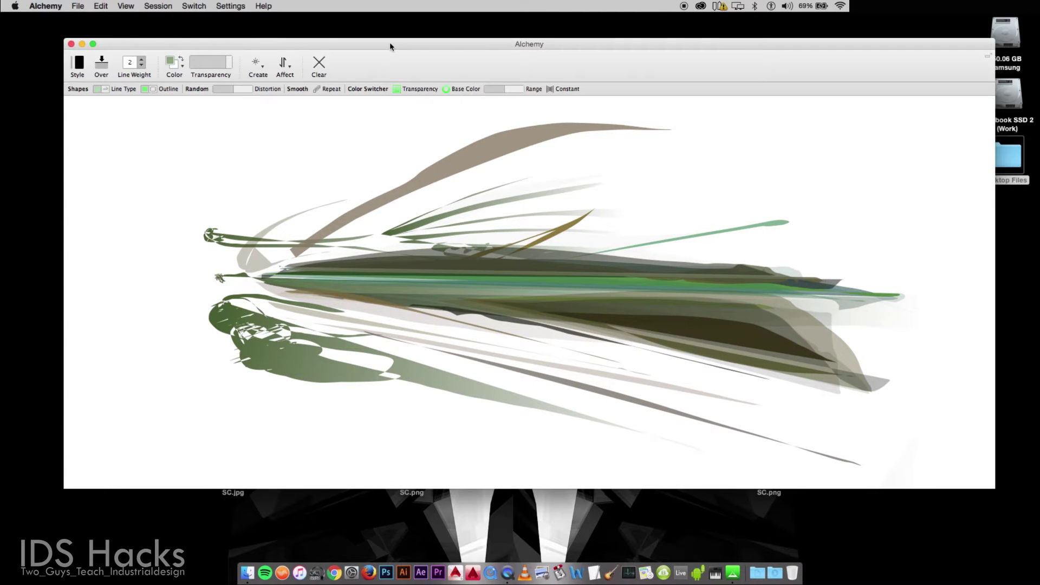
pyautogui.click(291, 70)
pyautogui.click(309, 158)
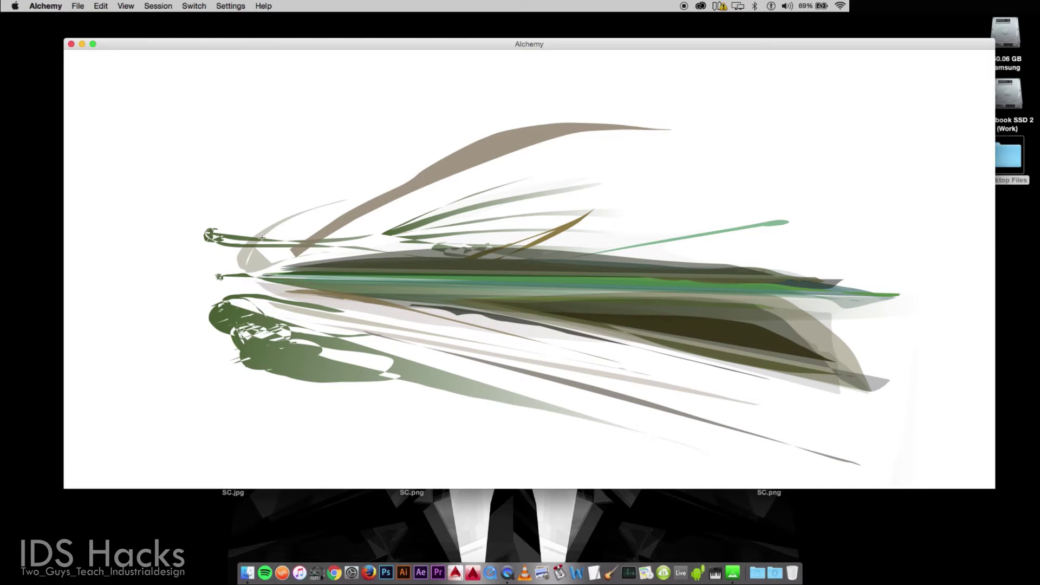
pyautogui.moveTo(218, 237)
pyautogui.mouseDown()
pyautogui.moveTo(292, 234)
pyautogui.moveTo(221, 237)
pyautogui.moveTo(275, 233)
pyautogui.mouseUp()
pyautogui.click(233, 325)
pyautogui.click(235, 327)
pyautogui.click(237, 326)
pyautogui.click(237, 327)
pyautogui.click(236, 326)
# Step: Smooth the jagged cutouts inside the lower green shape, continuing up toward the narrow end of the central form
pyautogui.click(236, 327)
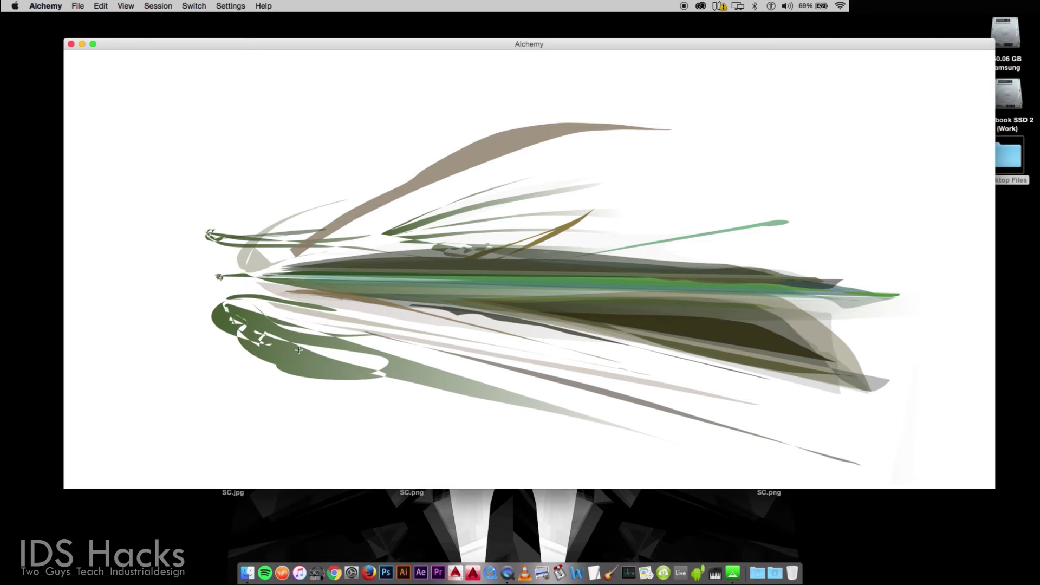
pyautogui.click(237, 327)
pyautogui.click(234, 327)
pyautogui.click(234, 327)
pyautogui.click(234, 327)
pyautogui.click(237, 329)
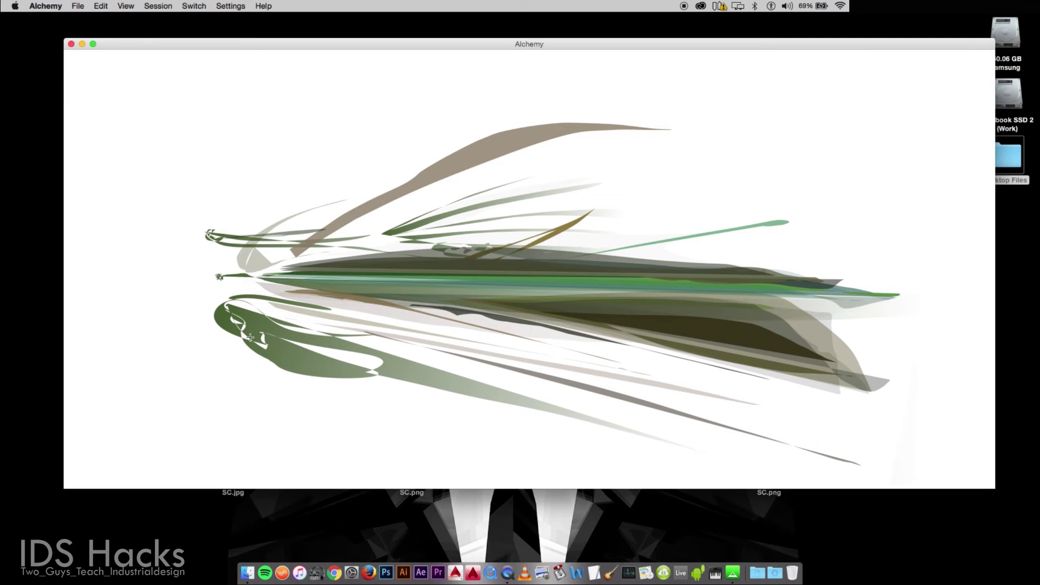
pyautogui.click(250, 336)
pyautogui.click(249, 336)
pyautogui.click(250, 336)
pyautogui.click(249, 336)
pyautogui.click(250, 336)
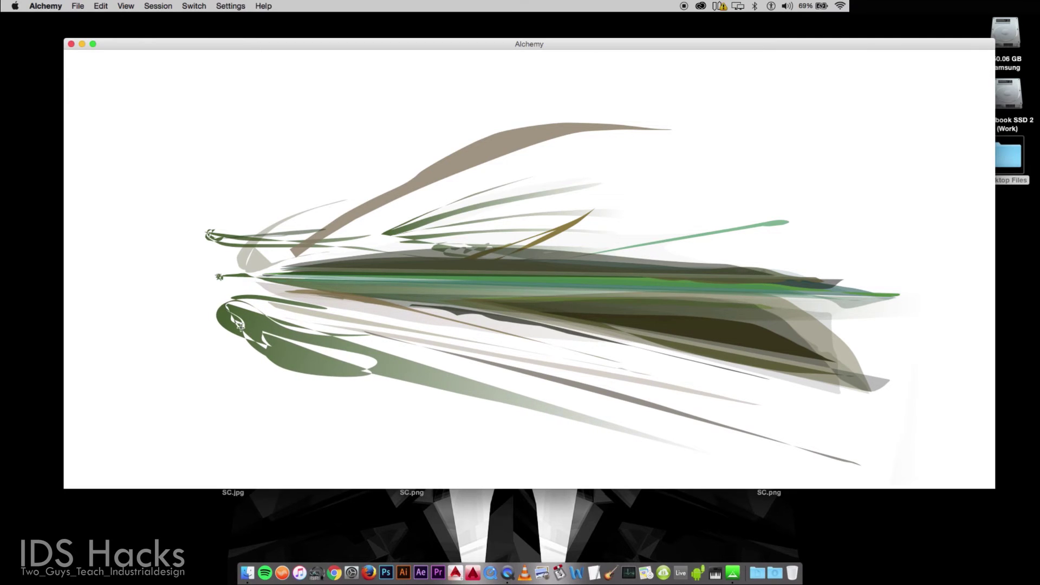
pyautogui.click(250, 336)
pyautogui.click(250, 336)
pyautogui.click(251, 334)
pyautogui.click(280, 307)
pyautogui.click(286, 291)
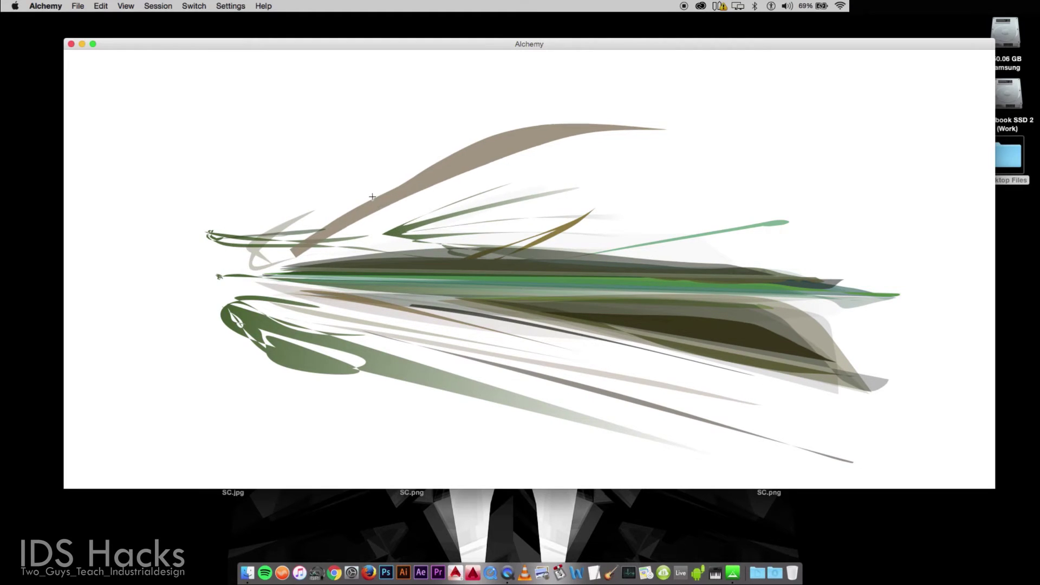
# Step: Clear the canvas and turn off the Smooth affect
pyautogui.click(319, 64)
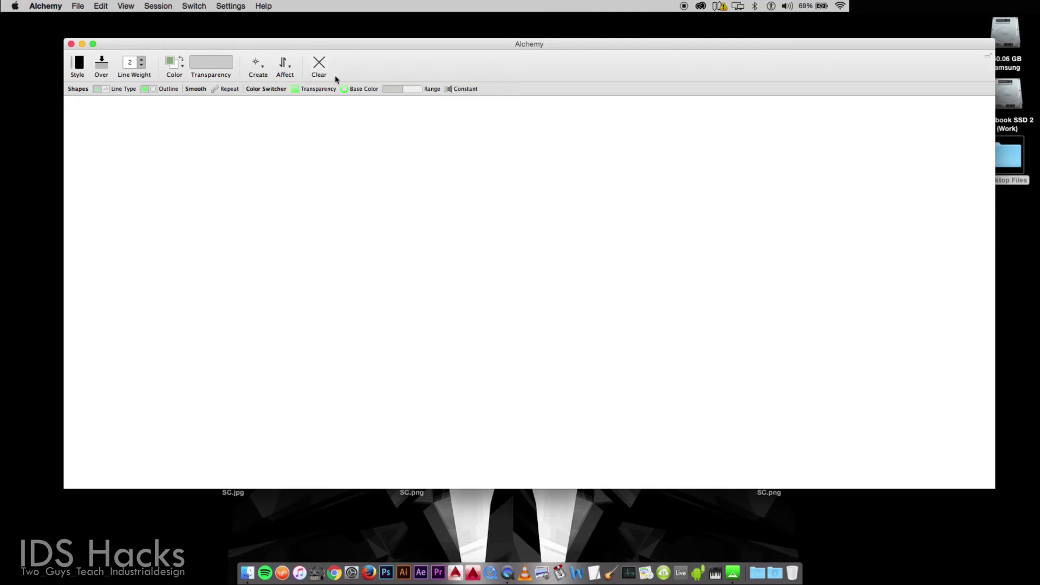
pyautogui.click(294, 65)
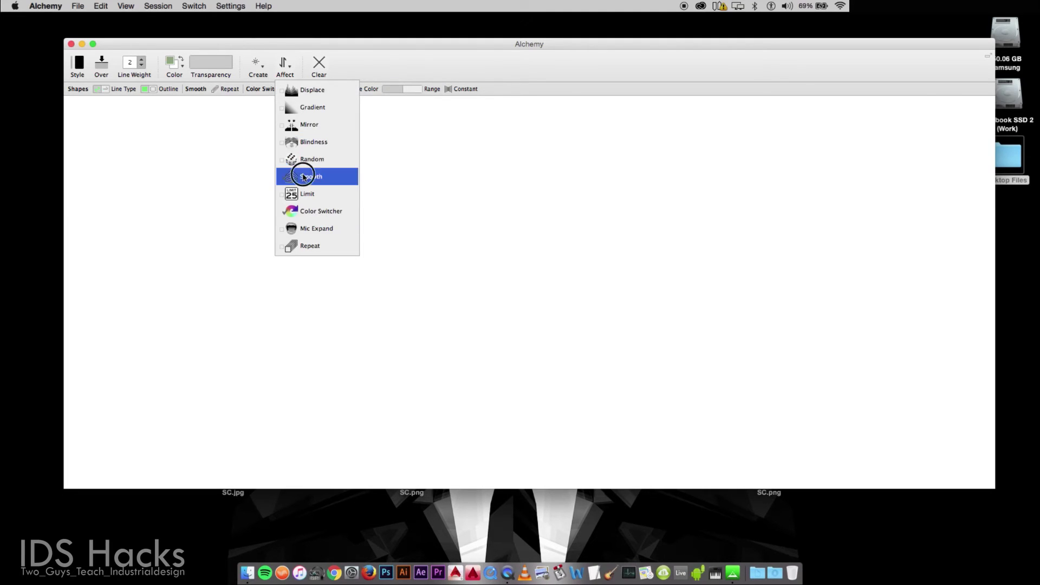
pyautogui.click(302, 174)
# Step: Enable the Mirror affect with only Vertical mirroring active and draw overlapping translucent shapes across the canvas
pyautogui.click(291, 69)
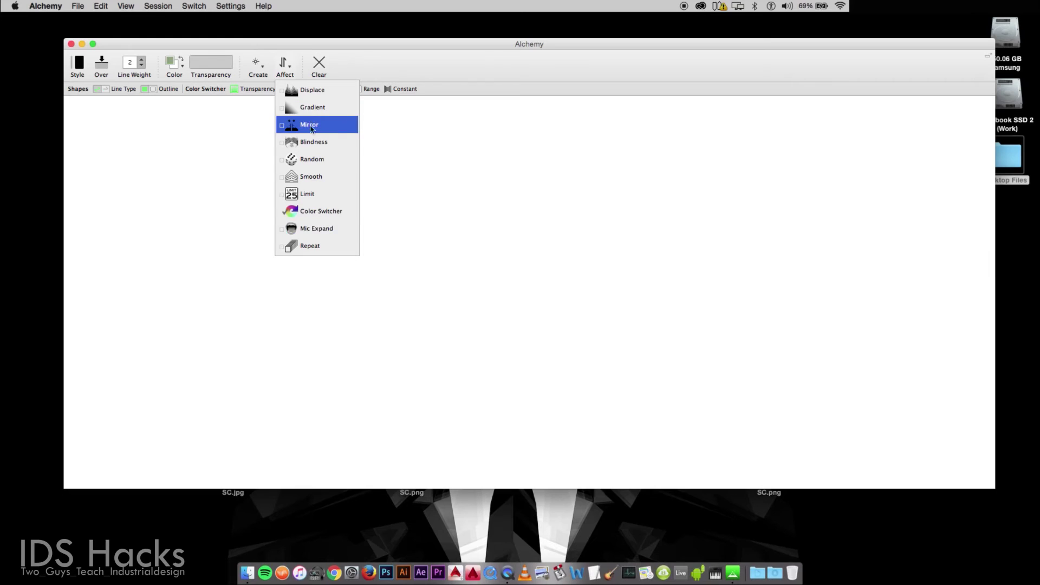
pyautogui.click(310, 126)
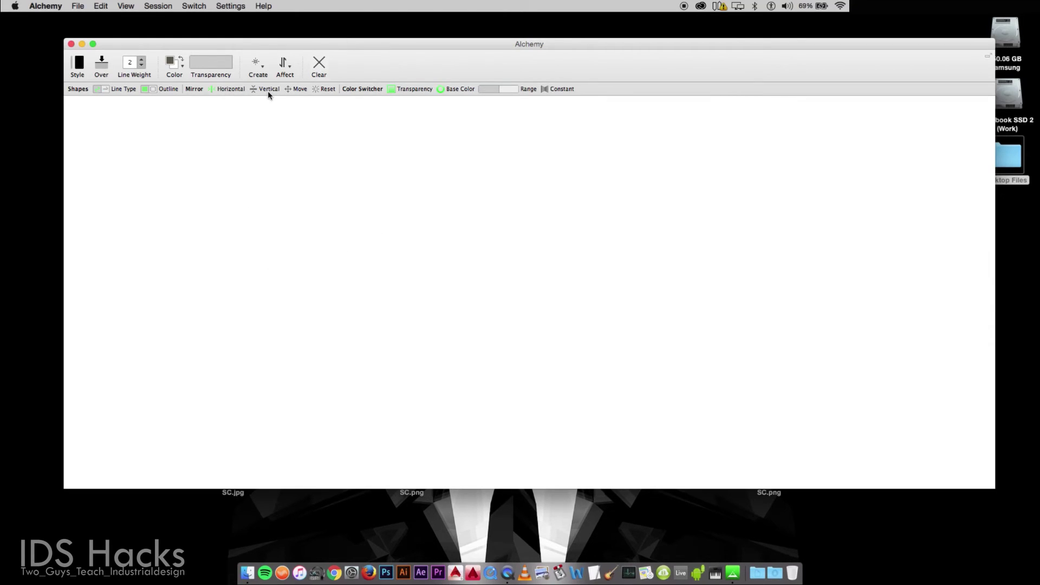
pyautogui.click(253, 89)
pyautogui.click(200, 263)
pyautogui.moveTo(201, 263)
pyautogui.mouseDown()
pyautogui.moveTo(376, 222)
pyautogui.moveTo(255, 233)
pyautogui.moveTo(325, 223)
pyautogui.moveTo(284, 221)
pyautogui.moveTo(450, 130)
pyautogui.moveTo(908, 235)
pyautogui.moveTo(626, 130)
pyautogui.moveTo(651, 231)
pyautogui.moveTo(850, 223)
pyautogui.moveTo(347, 211)
pyautogui.moveTo(262, 246)
pyautogui.moveTo(417, 277)
pyautogui.moveTo(211, 293)
pyautogui.moveTo(341, 281)
pyautogui.moveTo(137, 365)
pyautogui.moveTo(654, 256)
pyautogui.moveTo(738, 262)
pyautogui.moveTo(789, 313)
pyautogui.moveTo(678, 288)
pyautogui.moveTo(492, 271)
pyautogui.moveTo(738, 337)
pyautogui.moveTo(528, 274)
pyautogui.moveTo(844, 428)
pyautogui.moveTo(479, 316)
pyautogui.mouseUp()
# Step: Turn off the Color Switcher affect and set the drawing colour to magenta
pyautogui.moveTo(159, 63)
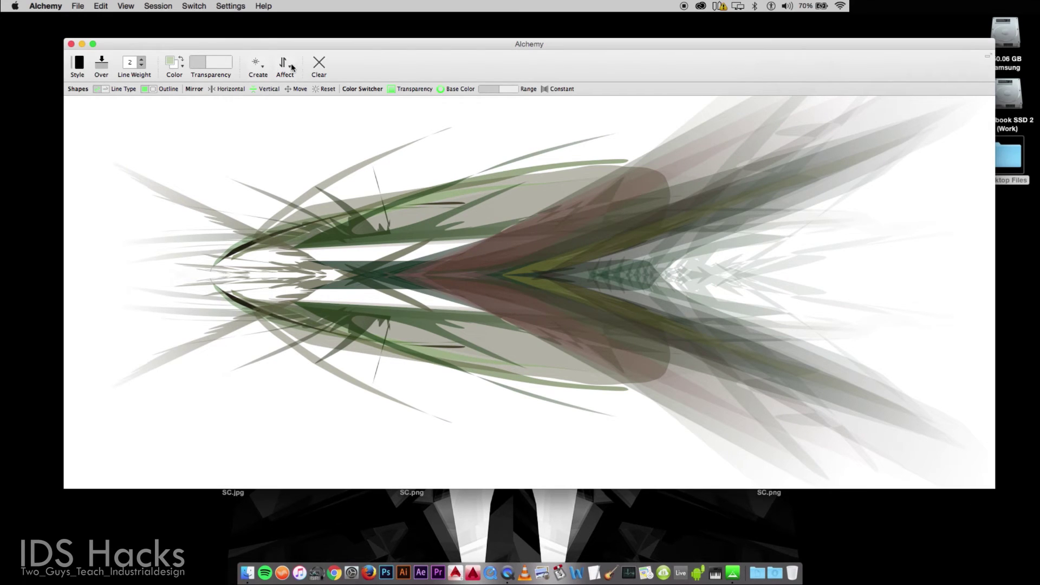
pyautogui.click(291, 68)
pyautogui.click(303, 211)
pyautogui.click(172, 61)
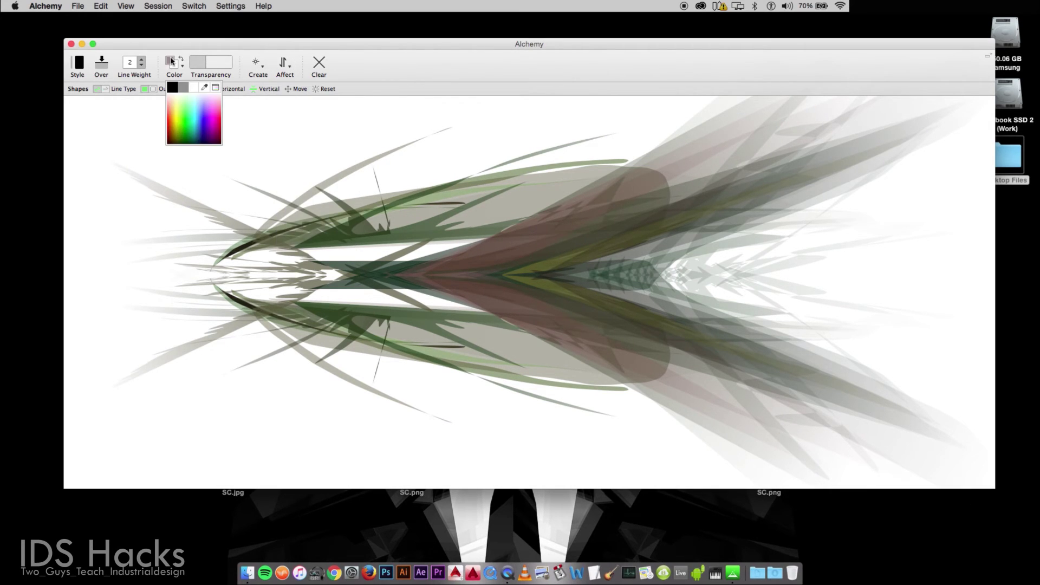
pyautogui.click(214, 114)
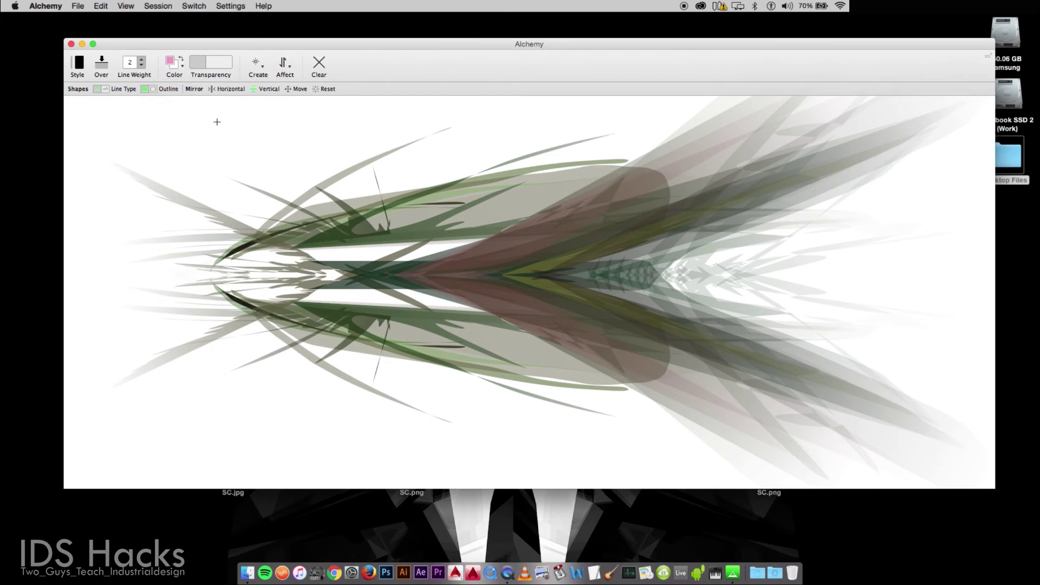
pyautogui.click(171, 62)
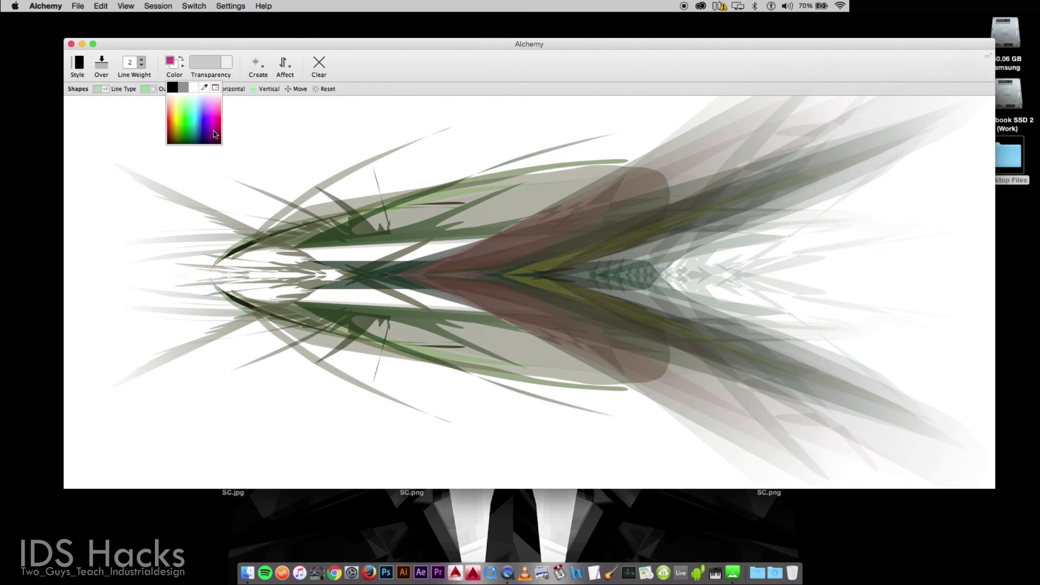
pyautogui.click(216, 132)
# Step: Adjust the transparency and draw vivid red, orange, yellow and navy shapes fanning out from the mirrored form's centre
pyautogui.moveTo(445, 276); pyautogui.dragTo(559, 317)
pyautogui.click(216, 63)
pyautogui.moveTo(542, 275); pyautogui.dragTo(801, 187)
pyautogui.moveTo(433, 269); pyautogui.dragTo(523, 224)
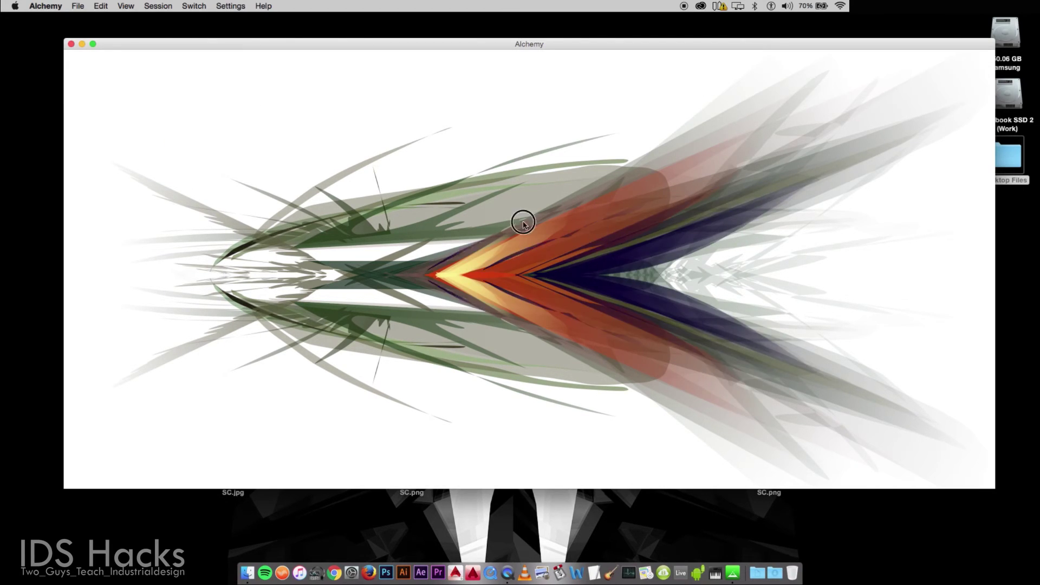
pyautogui.moveTo(401, 267); pyautogui.dragTo(501, 140)
pyautogui.moveTo(383, 255); pyautogui.dragTo(376, 195)
# Step: Choose a preset drawing colour and add long accent shapes around the mirrored form's centre and outer ends
pyautogui.click(171, 62)
pyautogui.click(186, 87)
pyautogui.moveTo(320, 271); pyautogui.dragTo(234, 152)
pyautogui.moveTo(358, 275)
pyautogui.mouseDown()
pyautogui.moveTo(393, 315)
pyautogui.moveTo(417, 155)
pyautogui.moveTo(379, 271)
pyautogui.moveTo(515, 309)
pyautogui.moveTo(322, 257)
pyautogui.moveTo(738, 234)
pyautogui.moveTo(323, 255)
pyautogui.moveTo(438, 273)
pyautogui.moveTo(474, 353)
pyautogui.moveTo(542, 419)
pyautogui.mouseUp()
pyautogui.moveTo(704, 274); pyautogui.dragTo(937, 271)
pyautogui.moveTo(200, 244); pyautogui.dragTo(76, 59)
# Step: Clear the canvas and draw a mirrored composition of thin red splatter shapes
pyautogui.press('BackSpace')
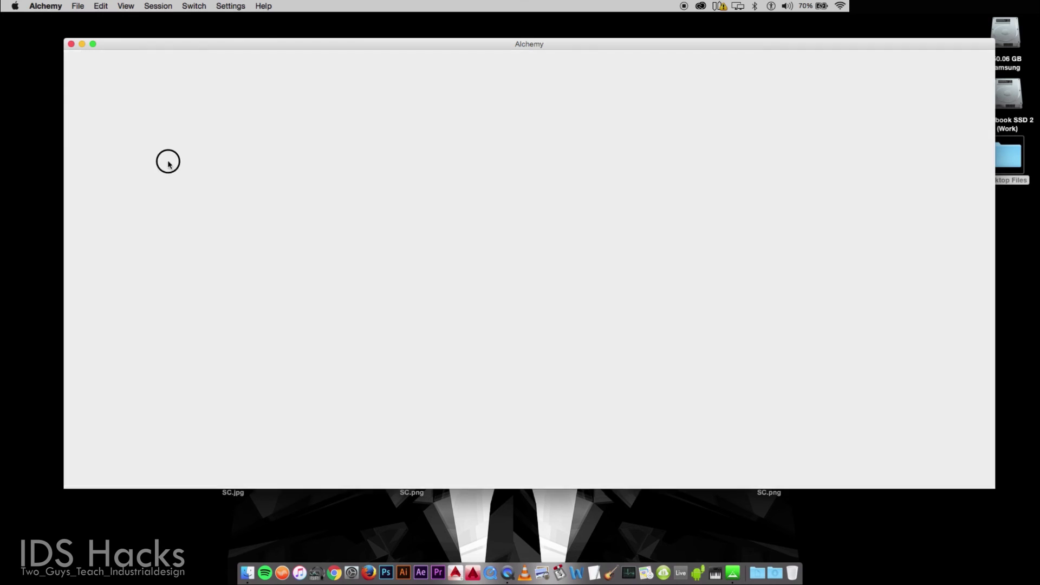
pyautogui.moveTo(168, 163)
pyautogui.mouseDown()
pyautogui.moveTo(251, 67)
pyautogui.moveTo(97, 162)
pyautogui.mouseUp()
pyautogui.click(174, 88)
pyautogui.click(186, 107)
pyautogui.moveTo(228, 275); pyautogui.dragTo(95, 281)
pyautogui.moveTo(158, 444)
pyautogui.mouseDown()
pyautogui.moveTo(143, 356)
pyautogui.moveTo(119, 374)
pyautogui.mouseUp()
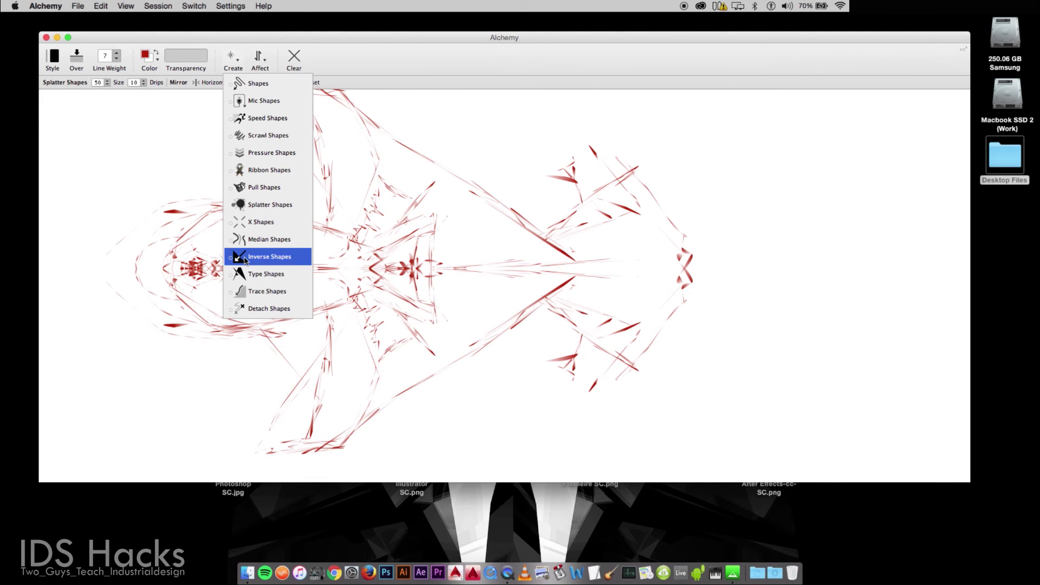
# Step: Switch to Type Shapes for a scattered red base and sketch a spiky-haired figure with a large fist over it
pyautogui.click(250, 274)
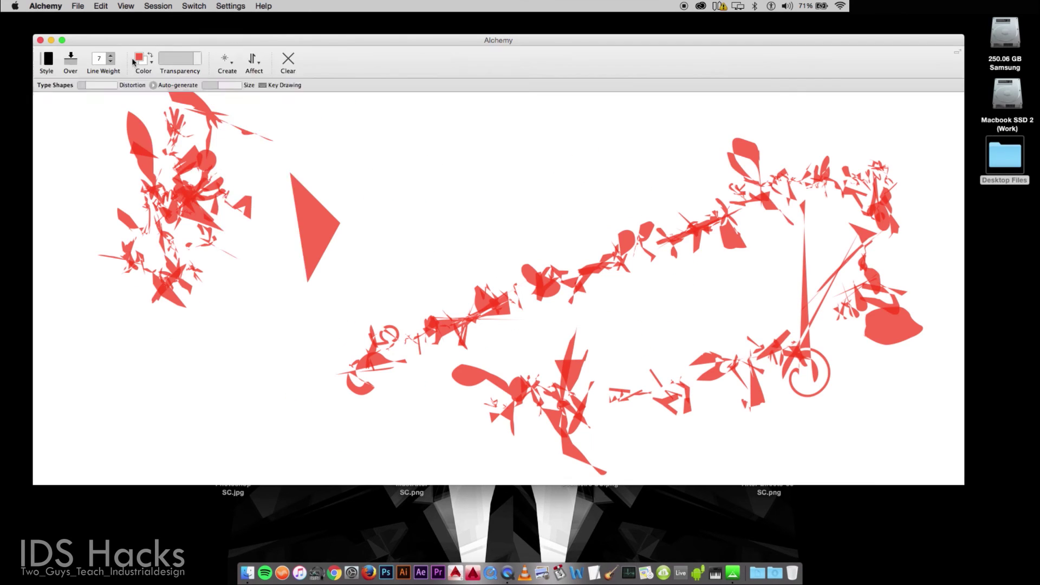
pyautogui.moveTo(207, 167)
pyautogui.mouseDown()
pyautogui.moveTo(204, 197)
pyautogui.moveTo(341, 366)
pyautogui.moveTo(100, 426)
pyautogui.moveTo(252, 113)
pyautogui.mouseUp()
pyautogui.moveTo(181, 373); pyautogui.dragTo(242, 478)
pyautogui.moveTo(523, 70); pyautogui.dragTo(382, 289)
pyautogui.moveTo(133, 130); pyautogui.dragTo(151, 170)
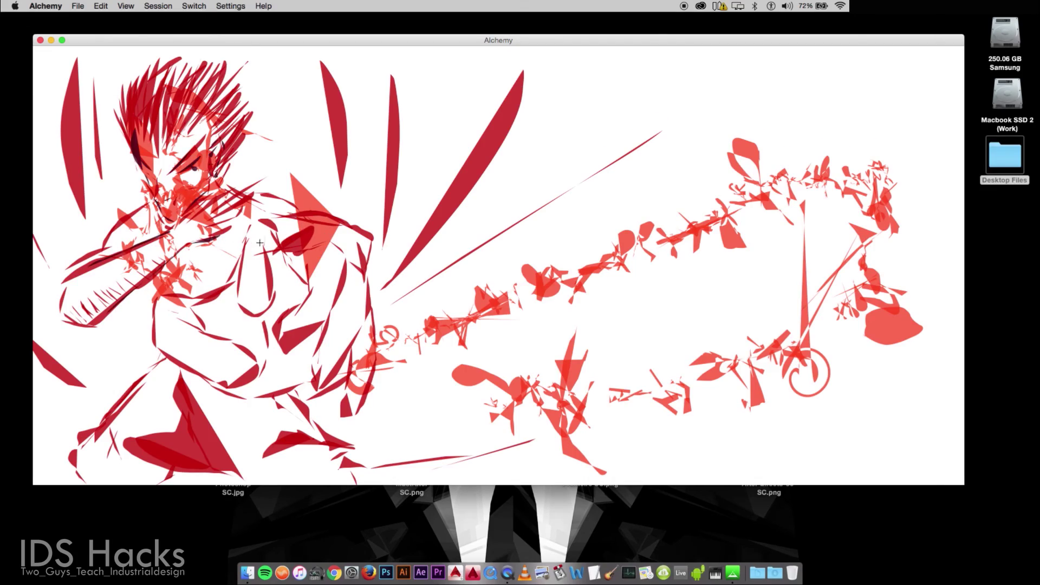
pyautogui.moveTo(259, 242)
pyautogui.mouseDown()
pyautogui.moveTo(352, 379)
pyautogui.moveTo(433, 190)
pyautogui.moveTo(420, 225)
pyautogui.mouseUp()
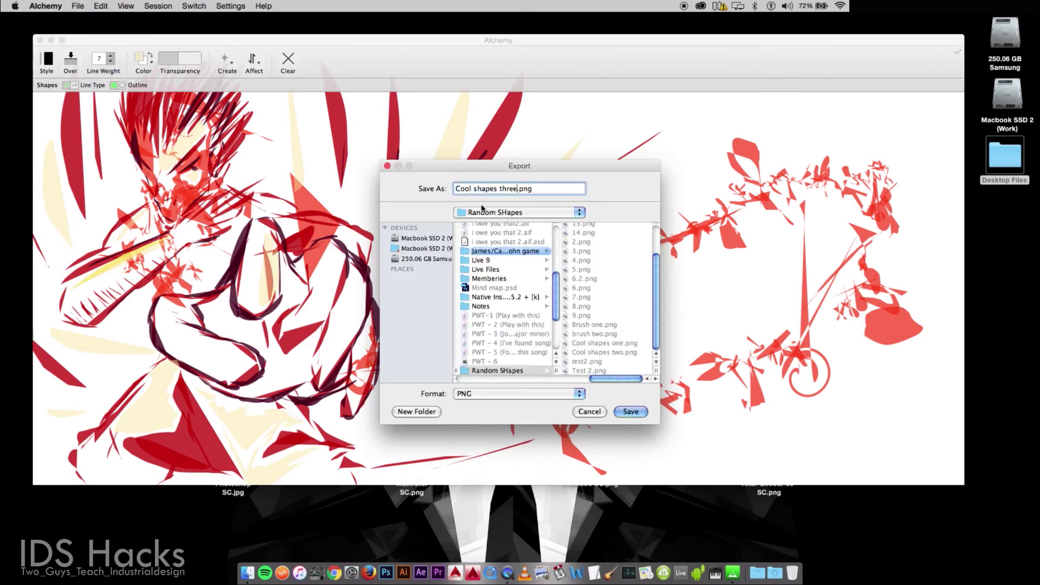